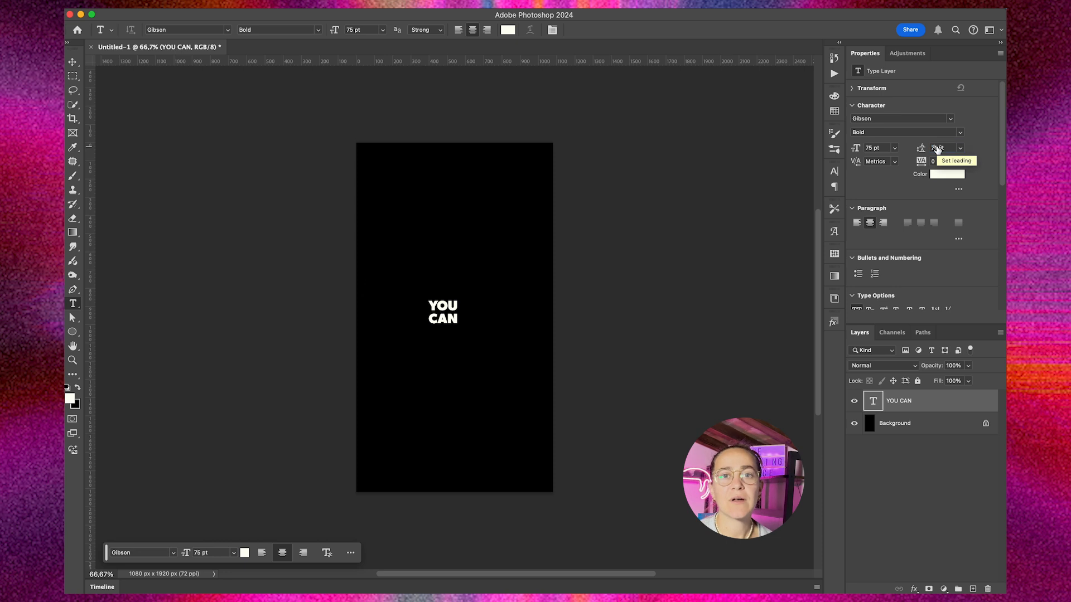
# Step: Move the YOU CAN text to the center of the canvas
pyautogui.moveTo(446, 310)
pyautogui.mouseDown()
pyautogui.moveTo(462, 301)
pyautogui.moveTo(454, 317)
pyautogui.mouseUp()
pyautogui.press('Return')
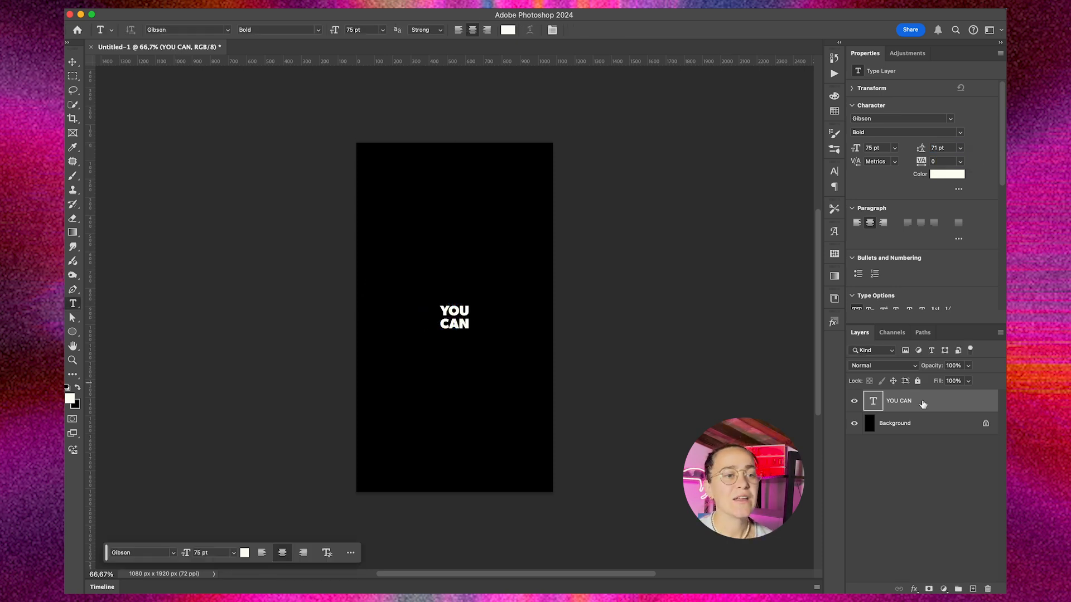
# Step: Enable all five nested strokes on the YOU CAN layer, including 2 px green, 4 px blue, 6 px pink and 10 px green
pyautogui.doubleClick(922, 403)
pyautogui.click(565, 281)
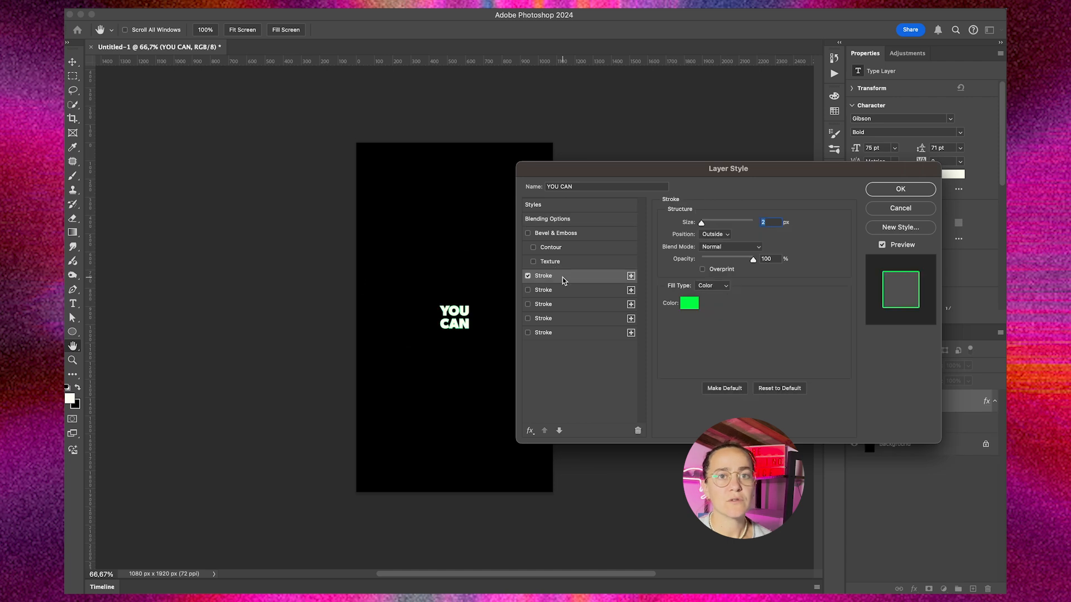
pyautogui.click(568, 291)
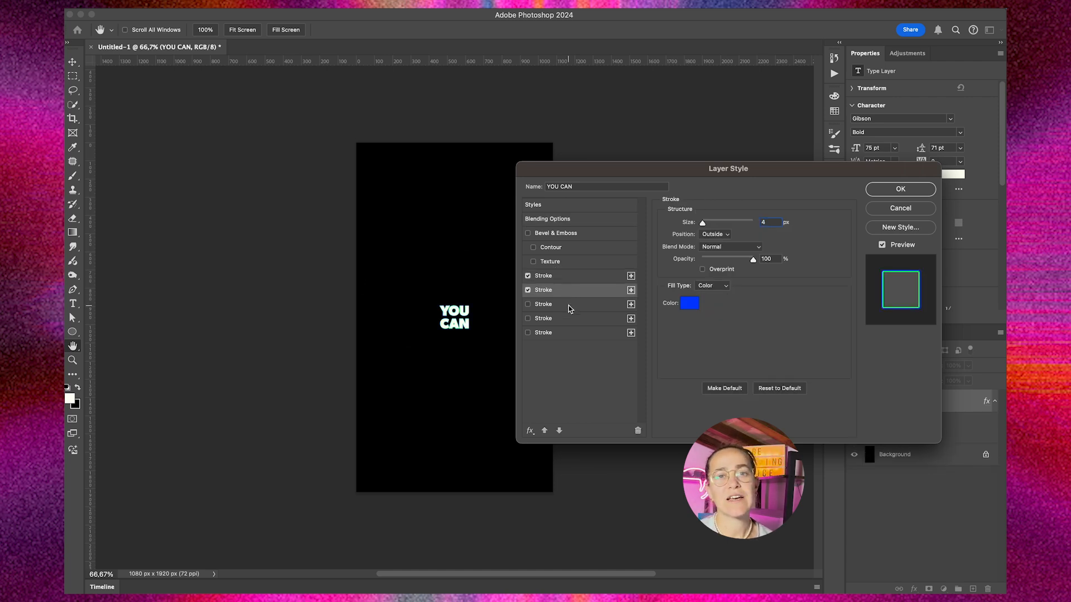
pyautogui.click(568, 306)
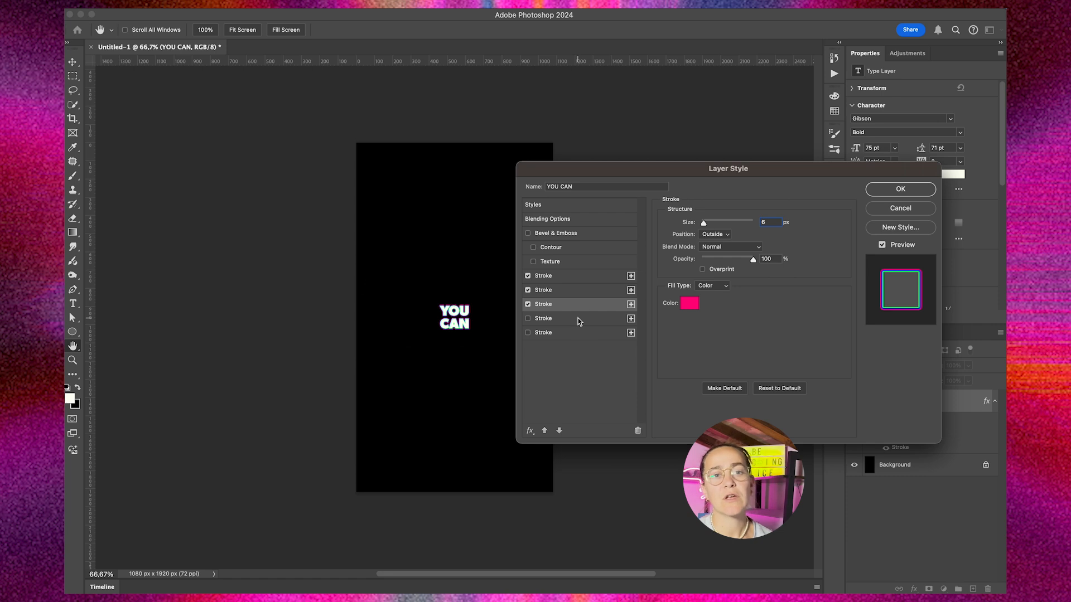
pyautogui.click(578, 317)
pyautogui.click(571, 334)
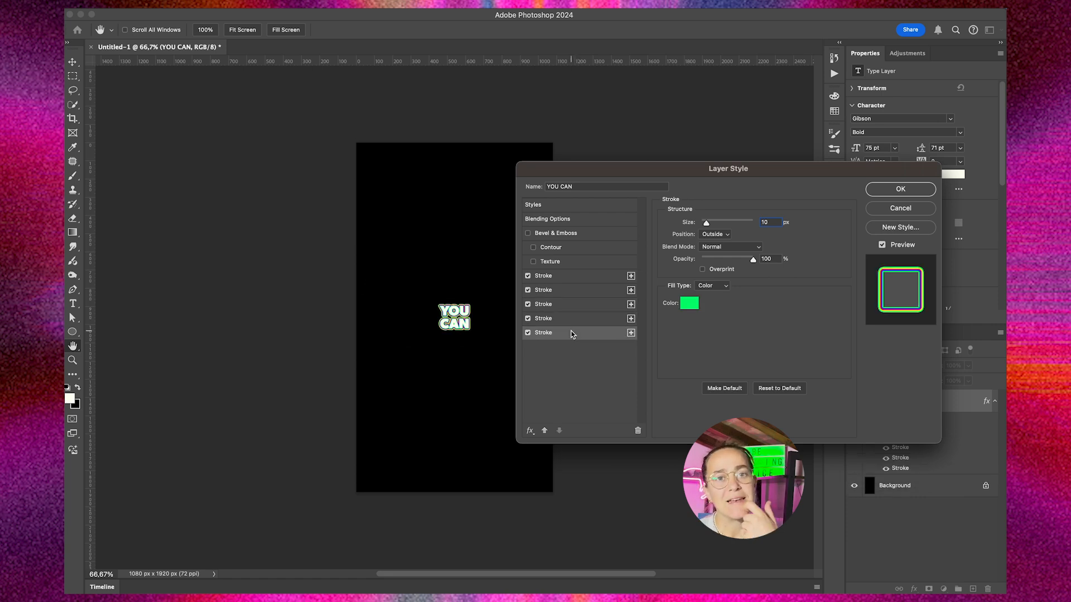
pyautogui.click(896, 192)
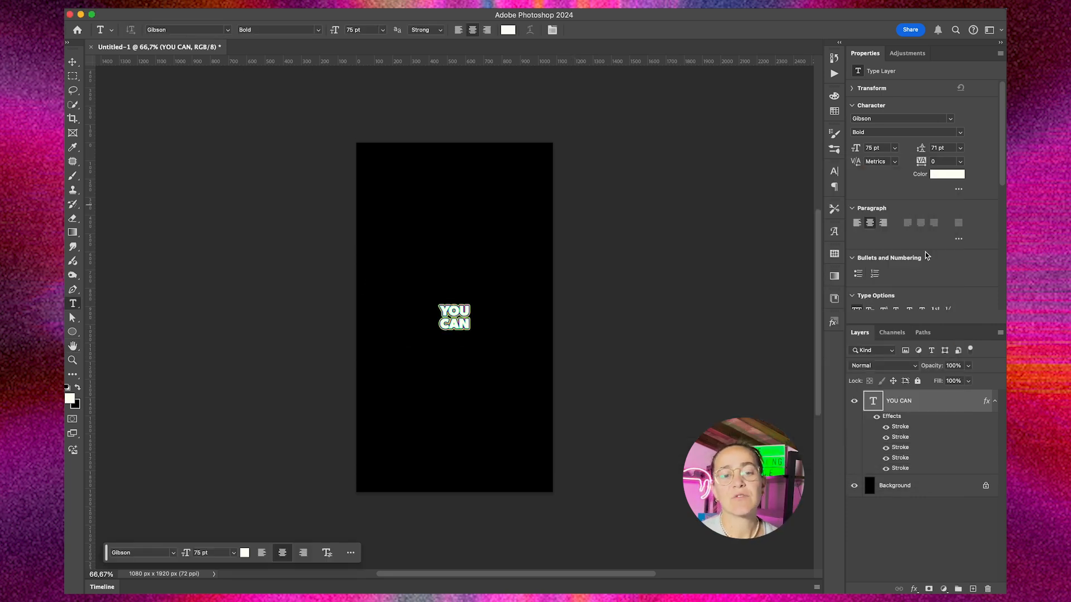
# Step: Reduce the YOU CAN text layer's fill to 0% and collapse its effects list
pyautogui.click(969, 381)
pyautogui.moveTo(968, 396); pyautogui.dragTo(917, 396)
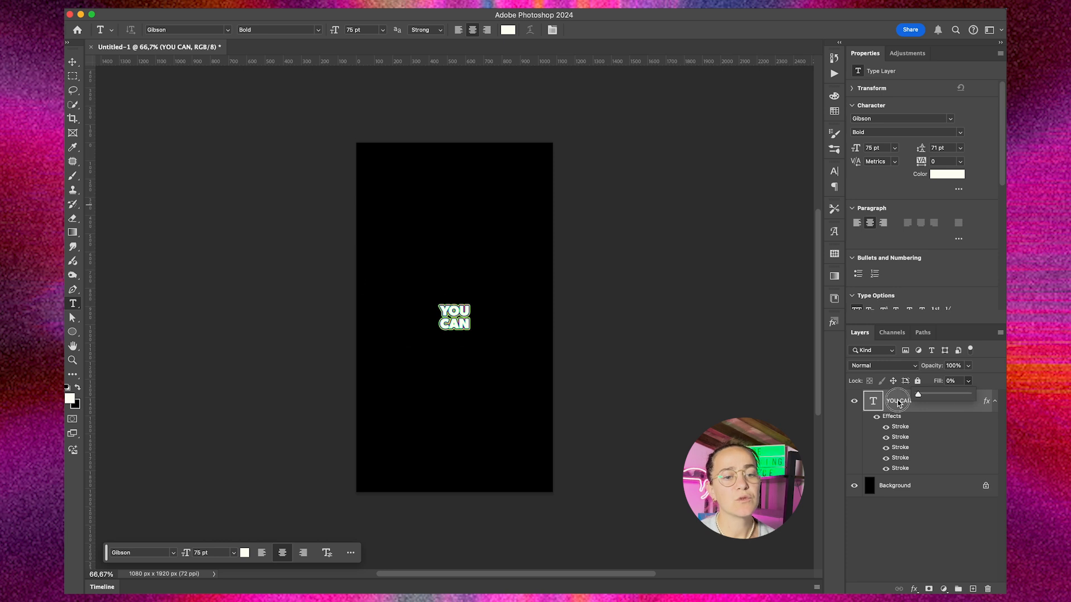
pyautogui.click(996, 402)
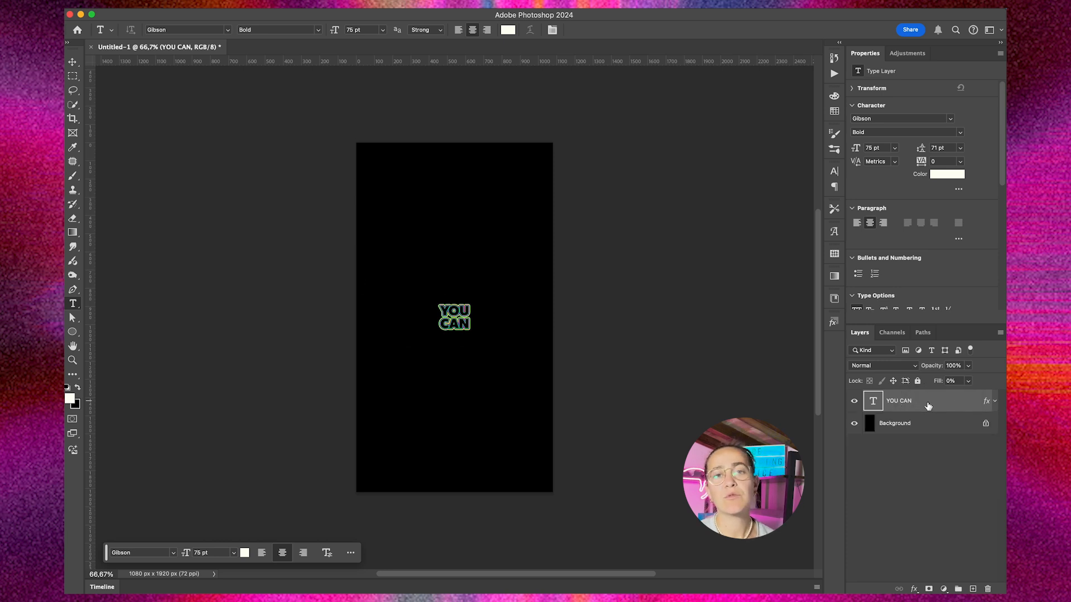
# Step: Duplicate the YOU CAN layer, rasterize the copy's layer style, and place the copy beneath the original text
pyautogui.moveTo(925, 406); pyautogui.dragTo(972, 586)
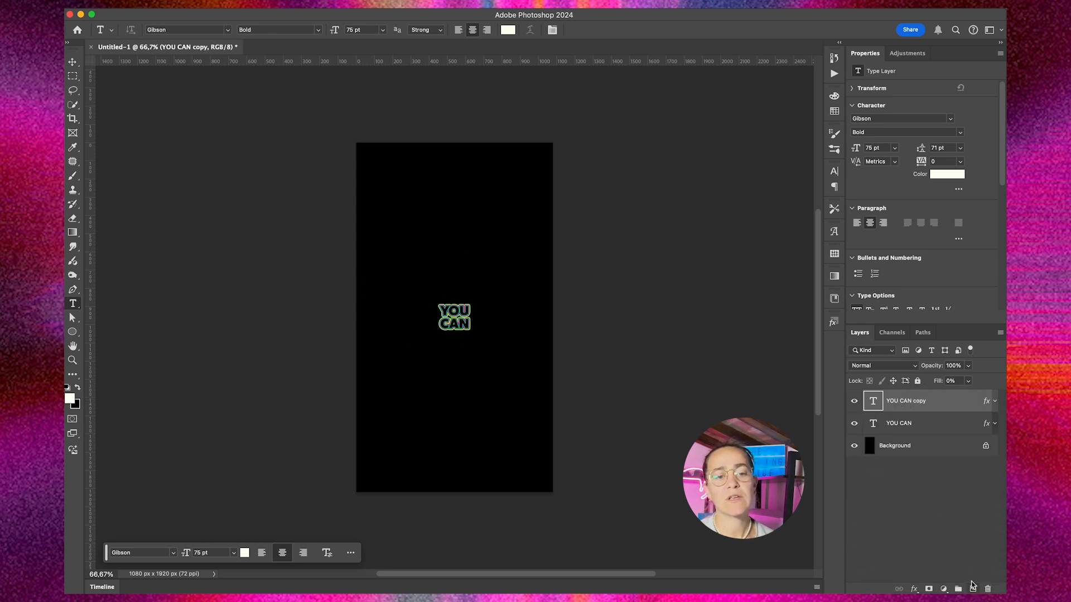
pyautogui.rightClick(935, 400)
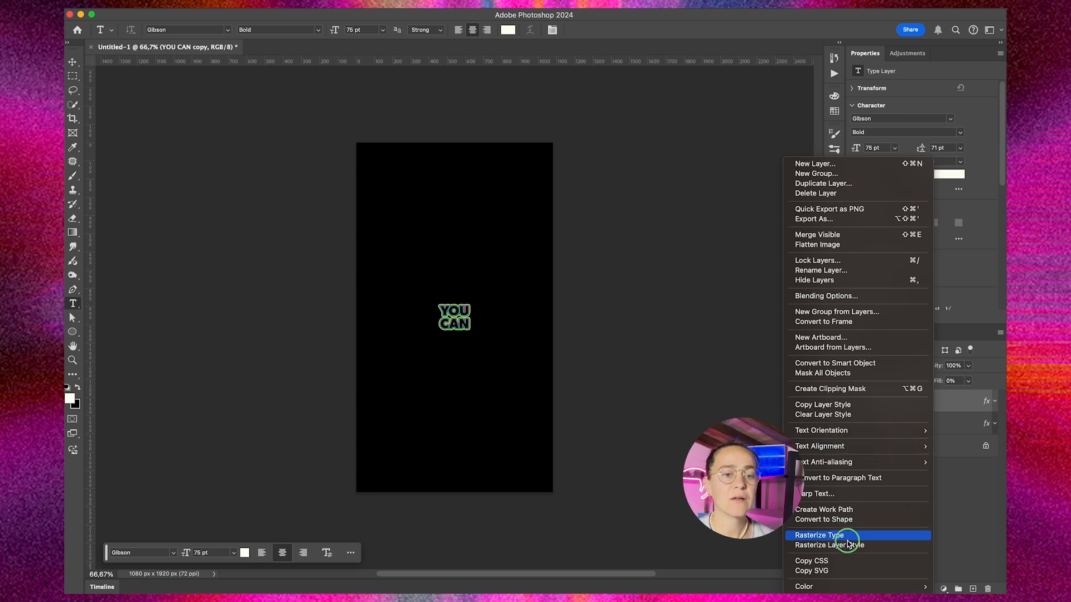
pyautogui.click(829, 545)
pyautogui.moveTo(937, 405); pyautogui.dragTo(930, 439)
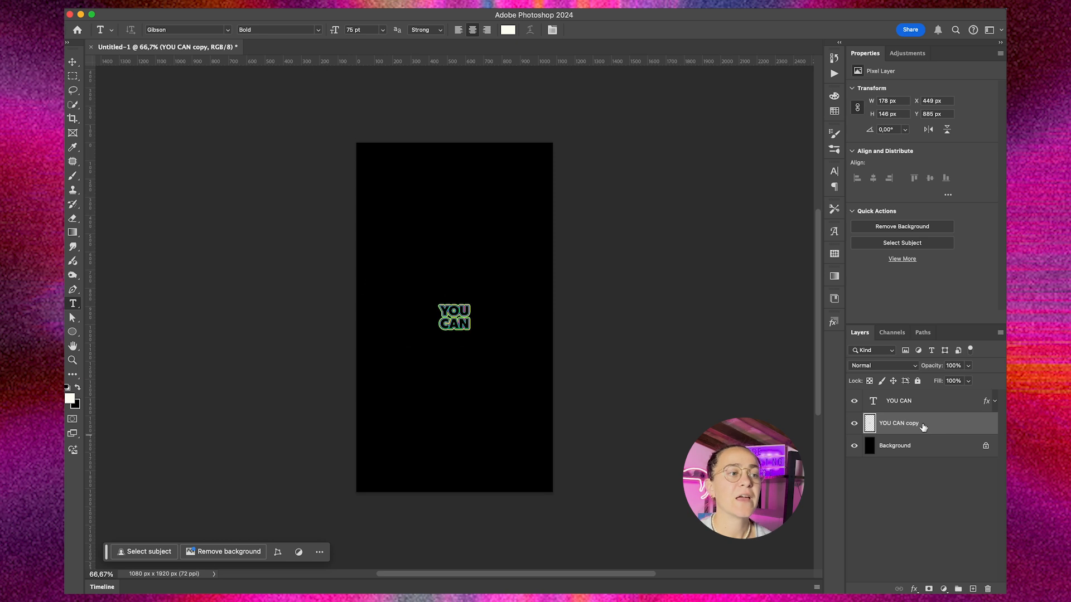
# Step: Smudge the rasterized YOU CAN copy slightly outward on all sides of the lettering with a smaller soft brush
pyautogui.click(74, 248)
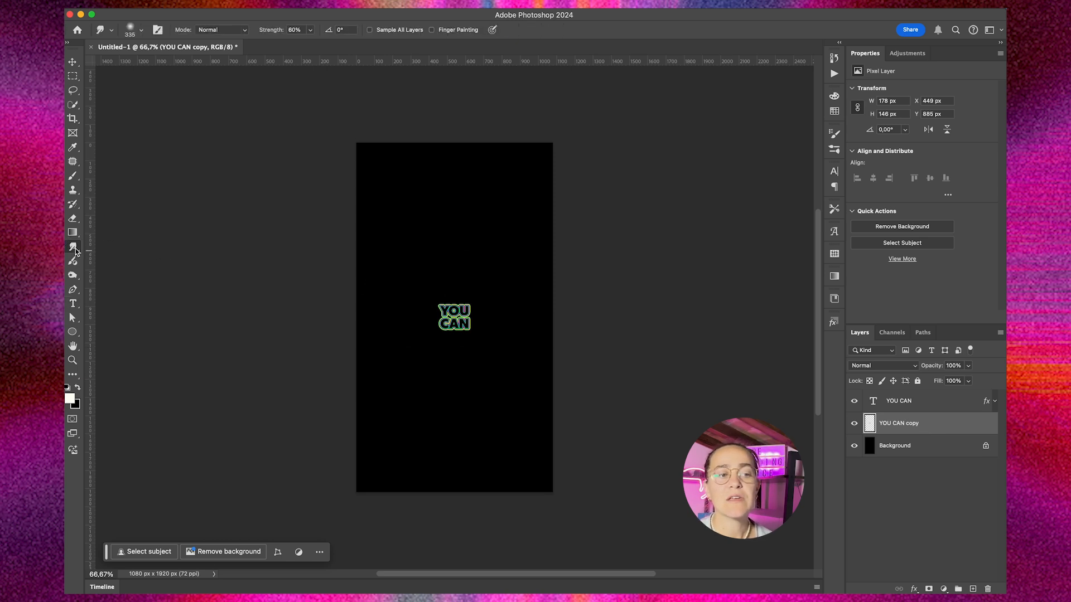
pyautogui.moveTo(449, 262); pyautogui.dragTo(410, 257)
pyautogui.moveTo(444, 297)
pyautogui.mouseDown()
pyautogui.moveTo(465, 288)
pyautogui.moveTo(486, 310)
pyautogui.mouseUp()
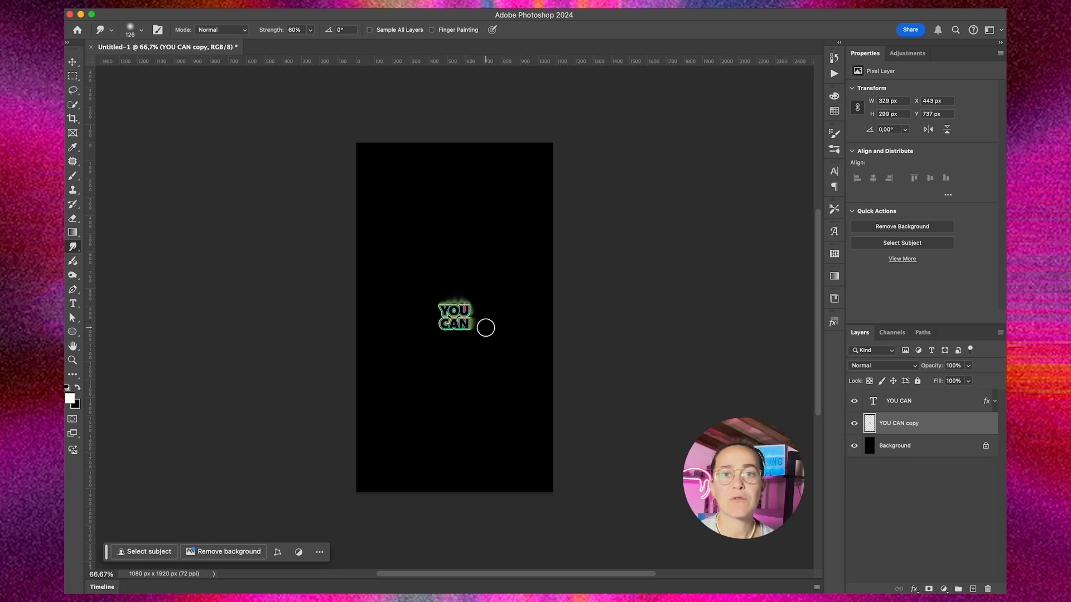
pyautogui.moveTo(460, 341)
pyautogui.mouseDown()
pyautogui.moveTo(435, 342)
pyautogui.moveTo(419, 312)
pyautogui.mouseUp()
# Step: Duplicate the smudged layer and smudge the lower copy further outward around the lettering in a cross shape
pyautogui.hotkey('ctrl', 'j')
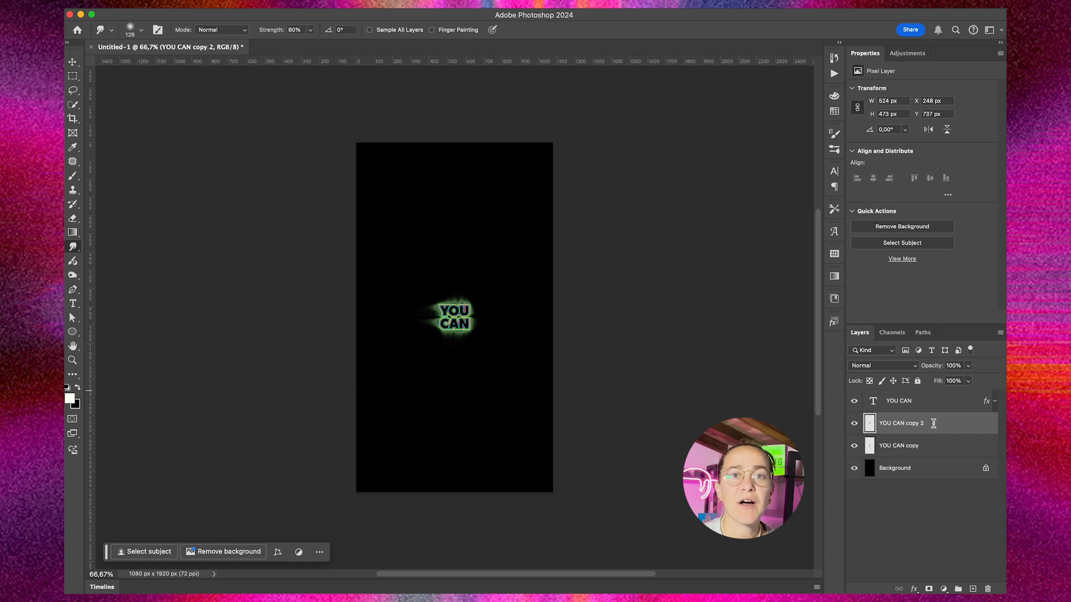
pyautogui.click(931, 451)
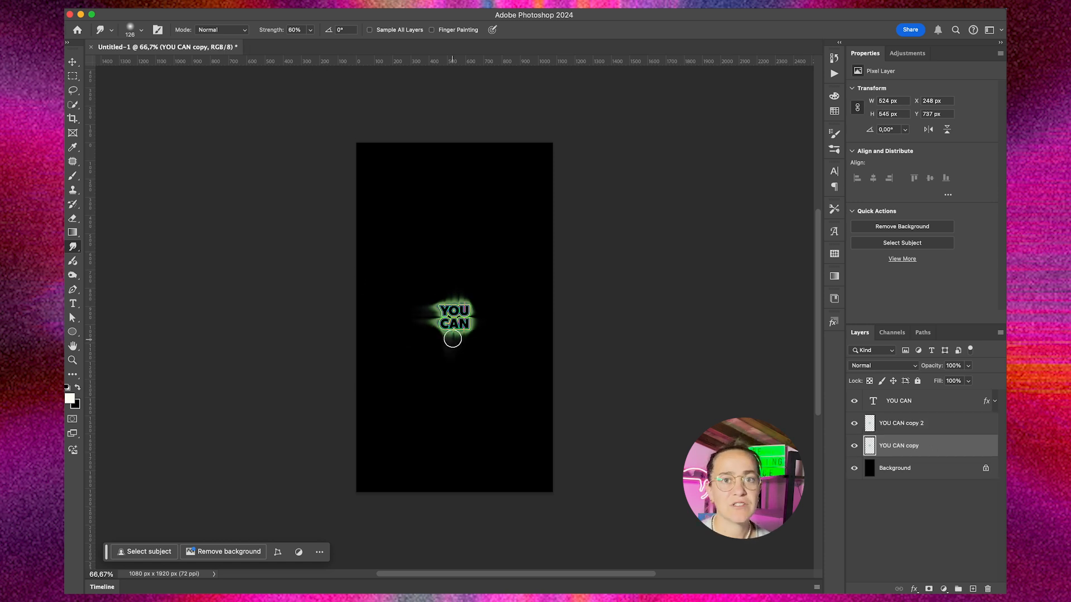
pyautogui.moveTo(435, 324); pyautogui.dragTo(399, 318)
pyautogui.moveTo(448, 302); pyautogui.dragTo(446, 273)
pyautogui.moveTo(464, 306); pyautogui.dragTo(462, 274)
pyautogui.moveTo(473, 310)
pyautogui.mouseDown()
pyautogui.moveTo(498, 309)
pyautogui.moveTo(522, 327)
pyautogui.mouseUp()
# Step: Duplicate the layer again and, with a 359 px Smudge brush, pull the lowest copy's colors down to the canvas's bottom edge
pyautogui.hotkey('ctrl', 'j')
pyautogui.click(931, 470)
pyautogui.moveTo(455, 390); pyautogui.dragTo(484, 395)
pyautogui.moveTo(455, 359); pyautogui.dragTo(446, 470)
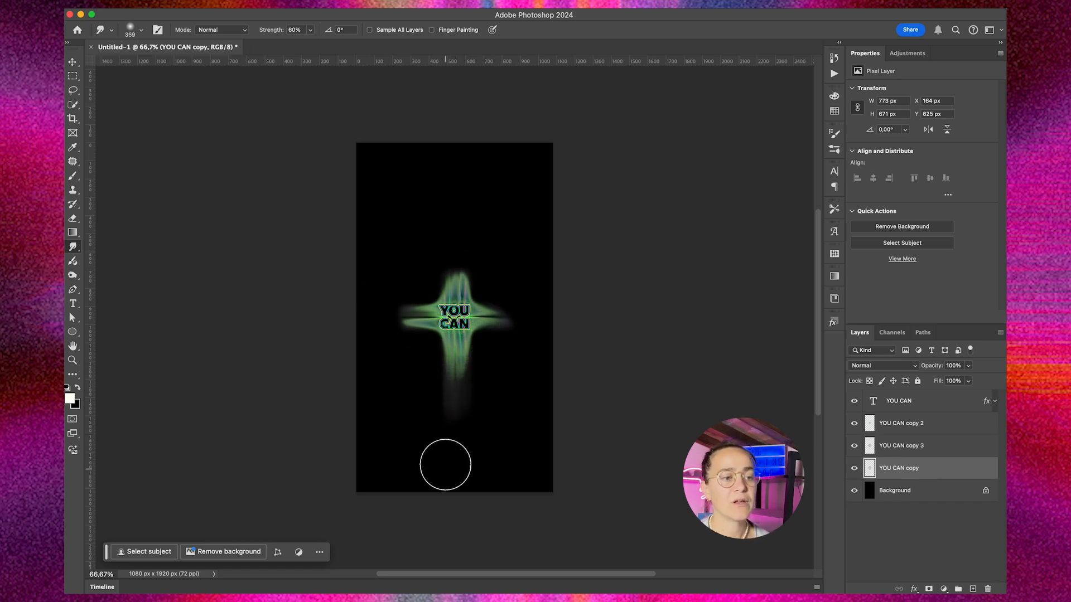
pyautogui.moveTo(454, 363); pyautogui.dragTo(454, 471)
pyautogui.moveTo(452, 414); pyautogui.dragTo(454, 511)
# Step: Smudge the lowest YOU CAN copy's colors out to the top, right and left edges of the canvas
pyautogui.moveTo(458, 279); pyautogui.dragTo(454, 152)
pyautogui.moveTo(454, 263); pyautogui.dragTo(454, 127)
pyautogui.moveTo(456, 227); pyautogui.dragTo(451, 102)
pyautogui.moveTo(454, 179); pyautogui.dragTo(454, 143)
pyautogui.moveTo(497, 324); pyautogui.dragTo(588, 322)
pyautogui.moveTo(524, 318); pyautogui.dragTo(600, 320)
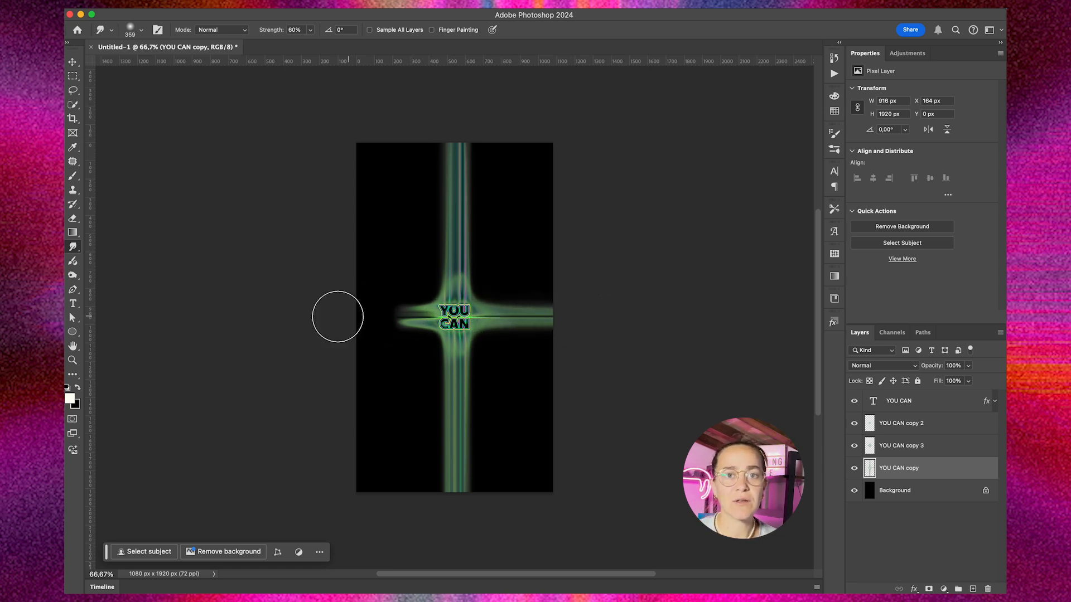
pyautogui.moveTo(387, 314); pyautogui.dragTo(333, 311)
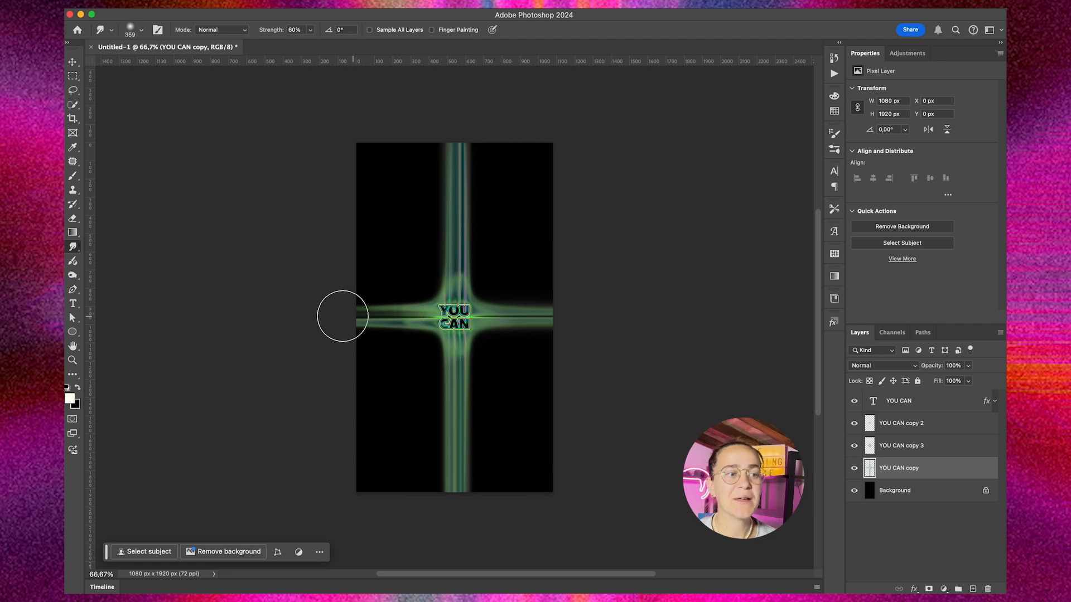
# Step: Smudge diagonal rays from the text toward all four canvas corners on the lowest YOU CAN copy
pyautogui.moveTo(420, 286)
pyautogui.mouseDown()
pyautogui.moveTo(407, 265)
pyautogui.moveTo(421, 286)
pyautogui.moveTo(396, 239)
pyautogui.mouseUp()
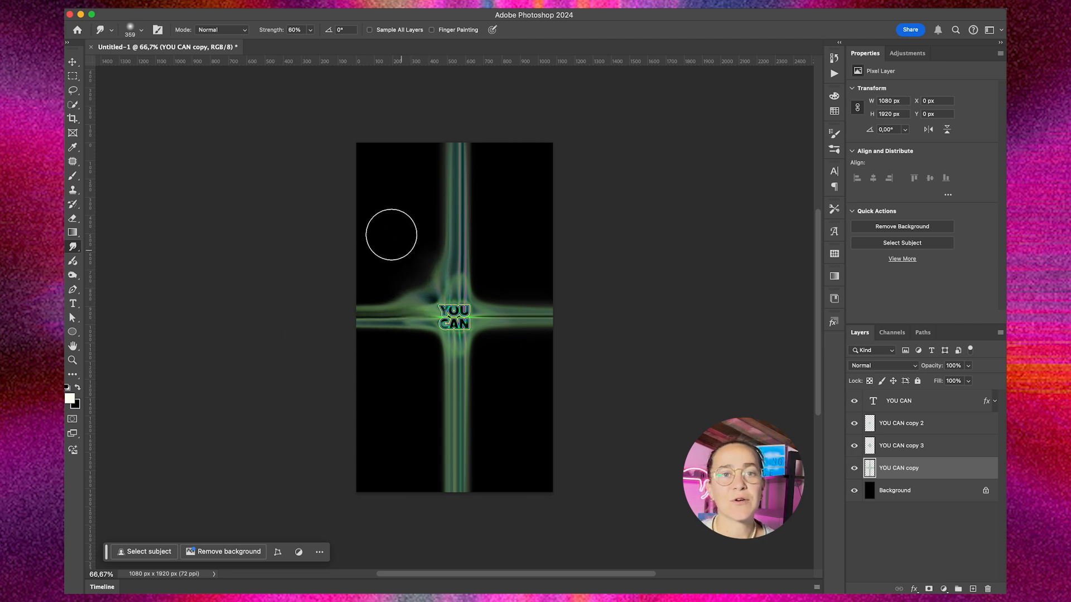
pyautogui.moveTo(419, 284); pyautogui.dragTo(337, 184)
pyautogui.moveTo(486, 293)
pyautogui.mouseDown()
pyautogui.moveTo(516, 241)
pyautogui.moveTo(490, 262)
pyautogui.moveTo(511, 239)
pyautogui.moveTo(496, 273)
pyautogui.moveTo(509, 235)
pyautogui.moveTo(575, 166)
pyautogui.mouseUp()
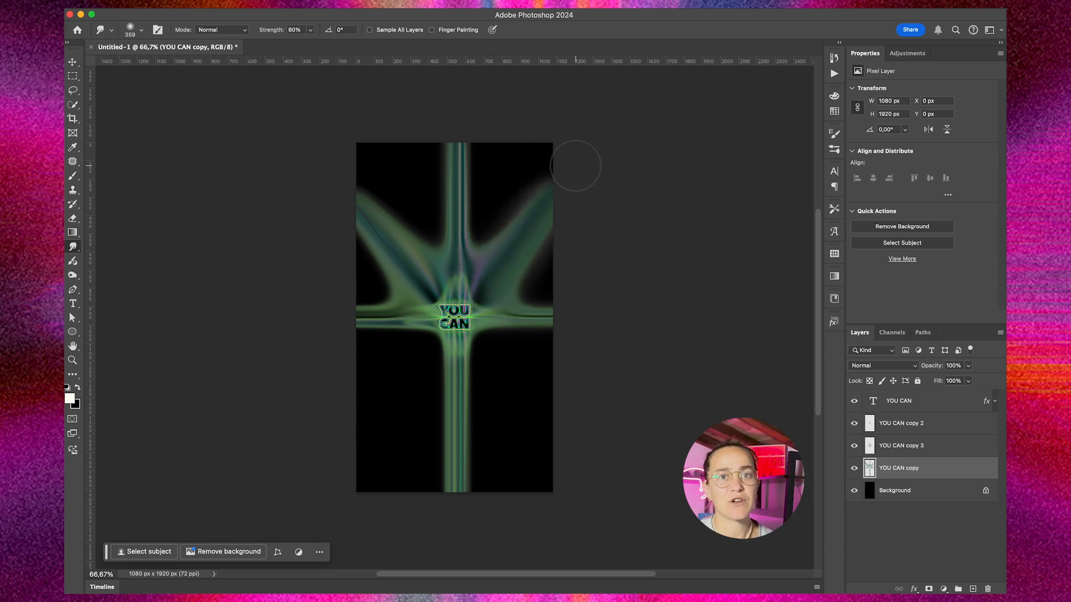
pyautogui.moveTo(503, 372)
pyautogui.mouseDown()
pyautogui.moveTo(524, 403)
pyautogui.moveTo(492, 354)
pyautogui.moveTo(563, 480)
pyautogui.mouseUp()
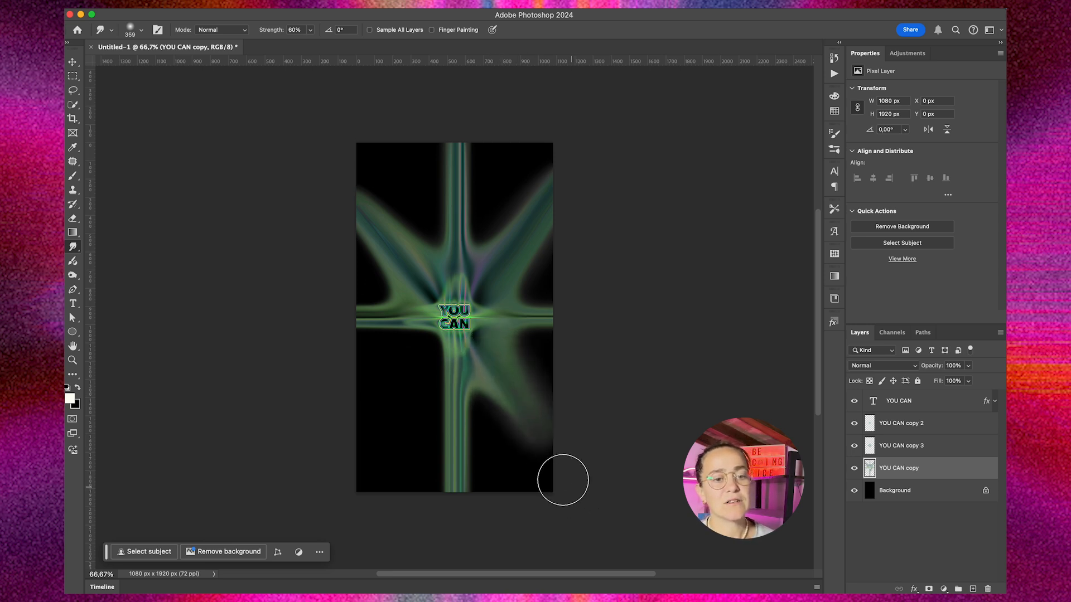
pyautogui.moveTo(425, 347)
pyautogui.mouseDown()
pyautogui.moveTo(323, 461)
pyautogui.moveTo(396, 382)
pyautogui.moveTo(342, 462)
pyautogui.moveTo(386, 390)
pyautogui.mouseUp()
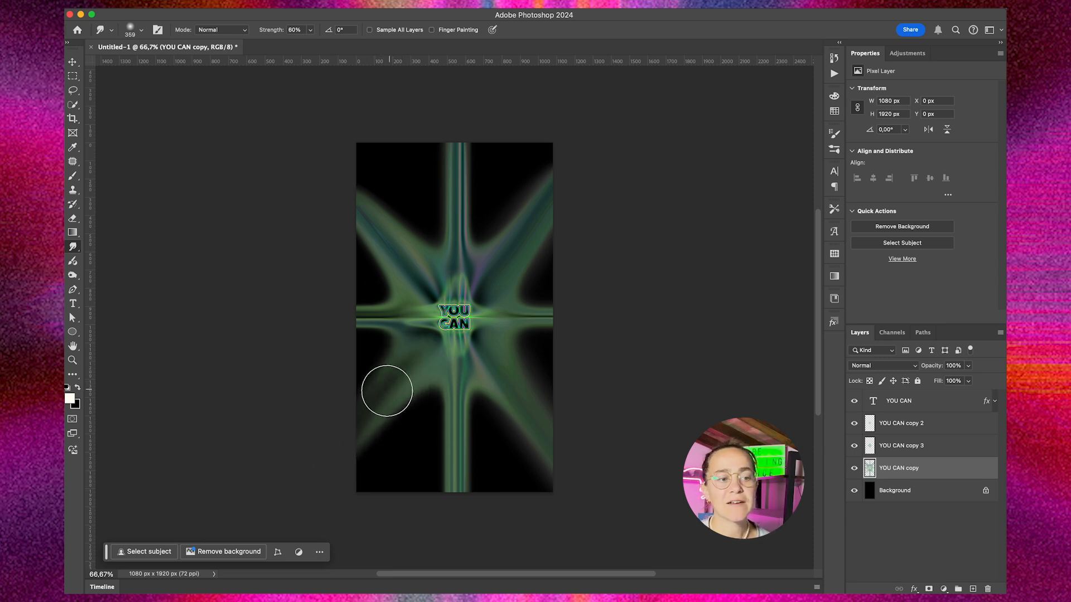
# Step: Duplicate the ray layer and smudge the lowest copy over the black gaps at the canvas's lower right and right edge
pyautogui.press('super+j')
pyautogui.click(935, 495)
pyautogui.moveTo(482, 407)
pyautogui.mouseDown()
pyautogui.moveTo(502, 495)
pyautogui.moveTo(480, 423)
pyautogui.moveTo(491, 461)
pyautogui.moveTo(576, 524)
pyautogui.mouseUp()
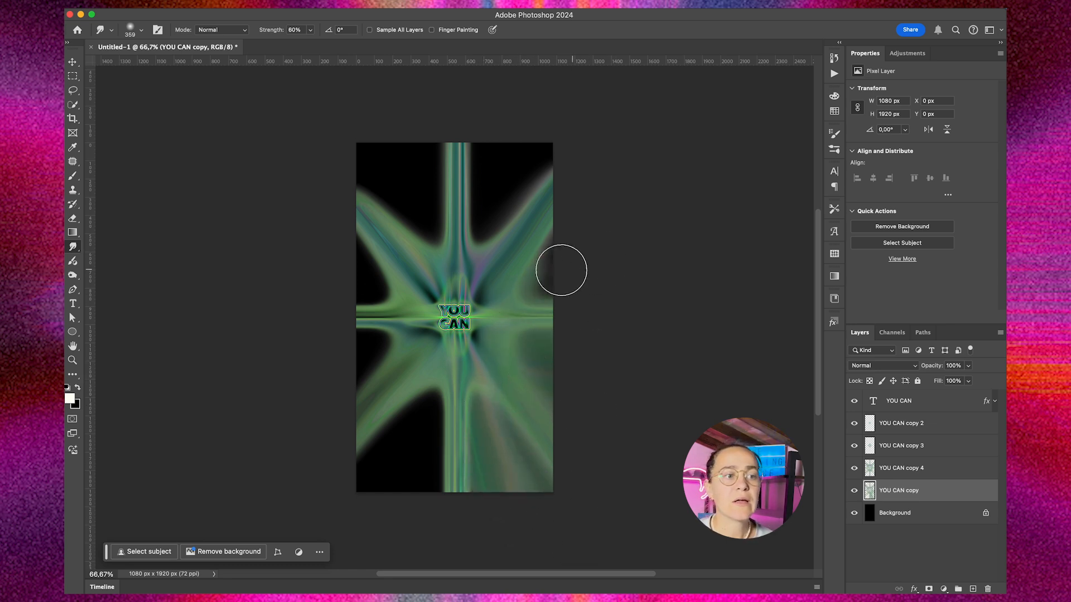
pyautogui.moveTo(561, 270); pyautogui.dragTo(598, 237)
# Step: Smudge color across the black gaps along the top of the canvas on both sides of the vertical ray
pyautogui.moveTo(483, 237)
pyautogui.mouseDown()
pyautogui.moveTo(487, 131)
pyautogui.moveTo(489, 223)
pyautogui.moveTo(528, 124)
pyautogui.mouseUp()
pyautogui.moveTo(488, 210); pyautogui.dragTo(503, 134)
pyautogui.moveTo(483, 187); pyautogui.dragTo(495, 119)
pyautogui.moveTo(518, 194); pyautogui.dragTo(584, 115)
pyautogui.moveTo(442, 230)
pyautogui.mouseDown()
pyautogui.moveTo(409, 175)
pyautogui.moveTo(359, 131)
pyautogui.mouseUp()
pyautogui.moveTo(399, 194); pyautogui.dragTo(333, 148)
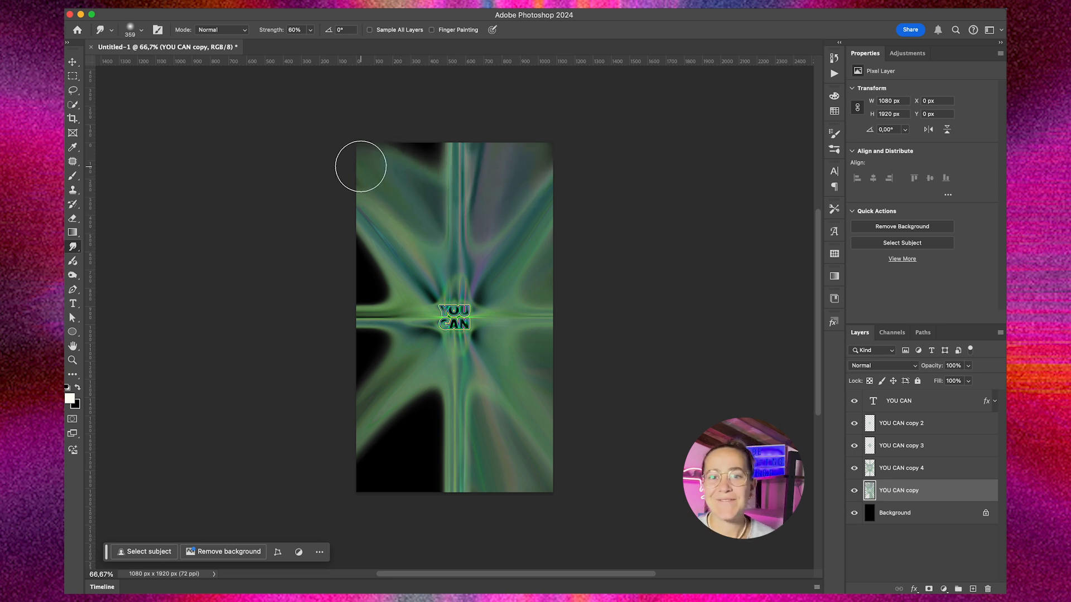
pyautogui.moveTo(420, 181); pyautogui.dragTo(416, 100)
pyautogui.moveTo(385, 150); pyautogui.dragTo(437, 126)
pyautogui.moveTo(532, 161); pyautogui.dragTo(569, 133)
# Step: Smudge color over the remaining black gaps along the left edge and in the lower-left part of the canvas
pyautogui.moveTo(396, 294); pyautogui.dragTo(294, 269)
pyautogui.moveTo(380, 276); pyautogui.dragTo(301, 281)
pyautogui.moveTo(371, 249); pyautogui.dragTo(320, 240)
pyautogui.moveTo(379, 341)
pyautogui.mouseDown()
pyautogui.moveTo(283, 387)
pyautogui.moveTo(387, 341)
pyautogui.moveTo(315, 363)
pyautogui.mouseUp()
pyautogui.moveTo(430, 390)
pyautogui.mouseDown()
pyautogui.moveTo(390, 473)
pyautogui.moveTo(422, 422)
pyautogui.moveTo(373, 522)
pyautogui.moveTo(430, 399)
pyautogui.moveTo(374, 540)
pyautogui.moveTo(386, 441)
pyautogui.moveTo(335, 507)
pyautogui.moveTo(427, 479)
pyautogui.moveTo(420, 523)
pyautogui.moveTo(435, 465)
pyautogui.moveTo(437, 524)
pyautogui.mouseUp()
# Step: Add a Hue/Saturation adjustment layer above the YOU CAN text with hue +32 and saturation +53
pyautogui.press('v')
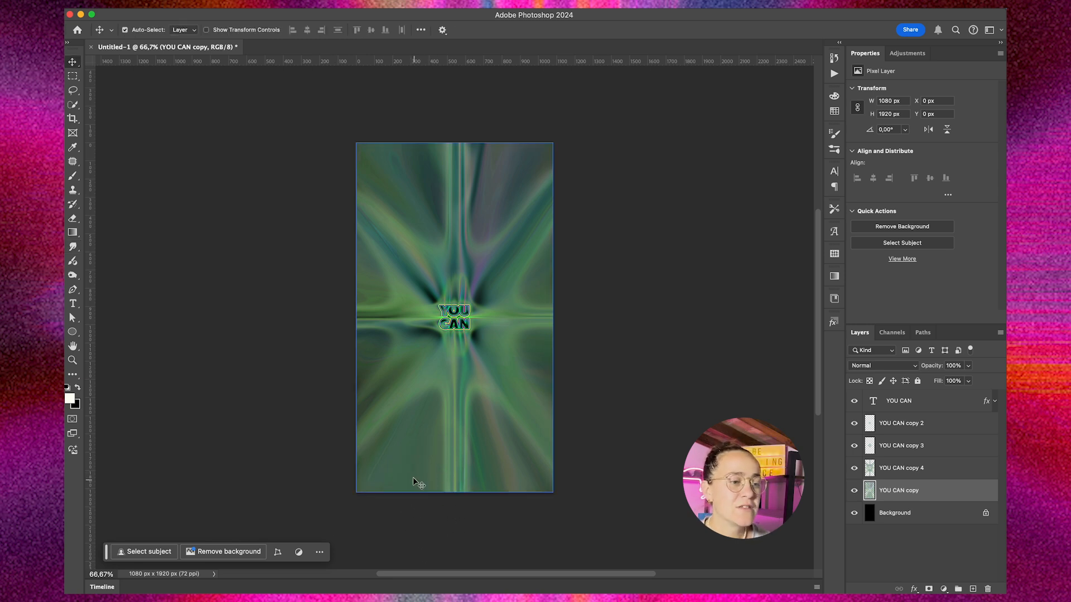
pyautogui.click(909, 406)
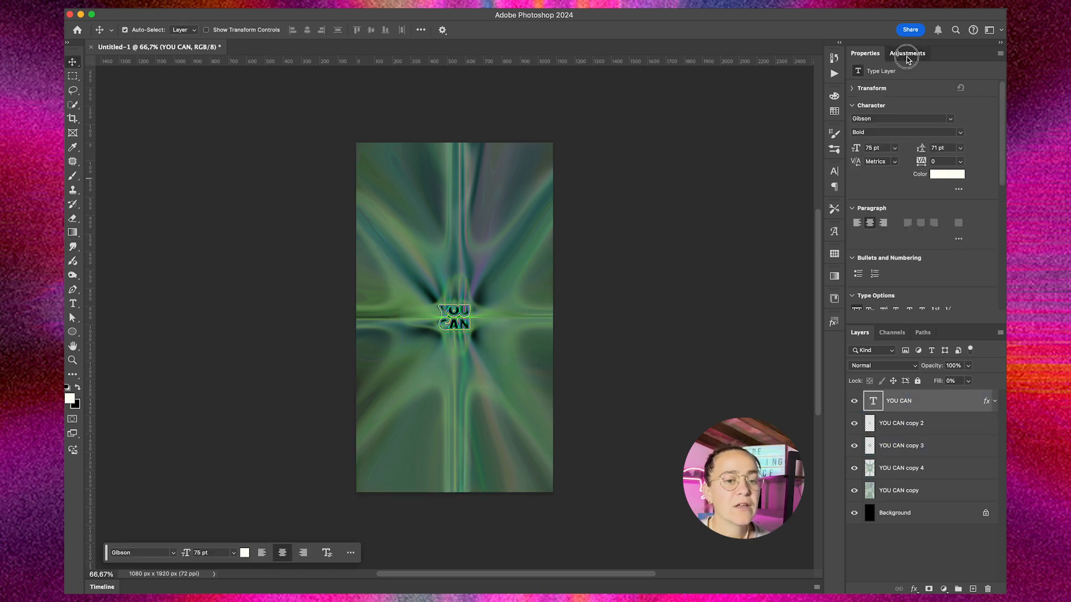
pyautogui.click(907, 55)
pyautogui.click(913, 99)
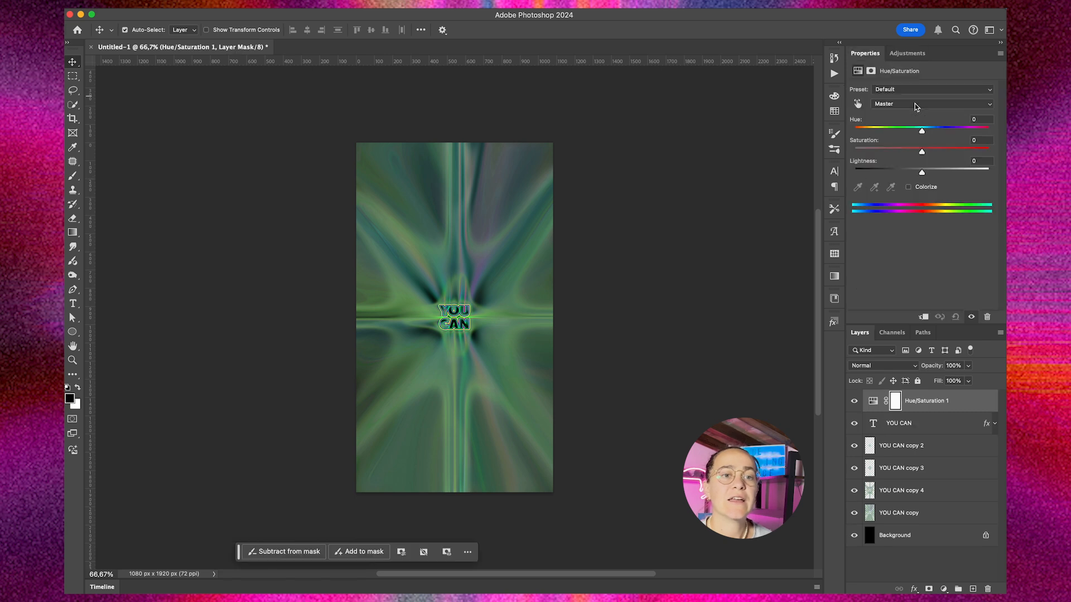
pyautogui.moveTo(936, 152); pyautogui.dragTo(958, 152)
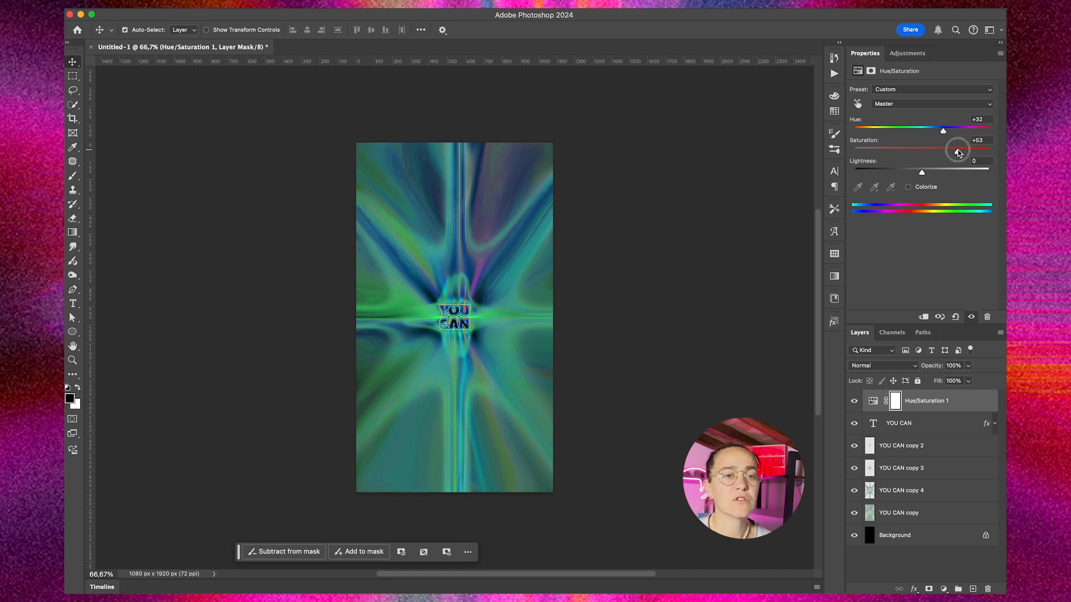
# Step: Unlock the Background layer and convert all layers together into one smart object
pyautogui.click(986, 536)
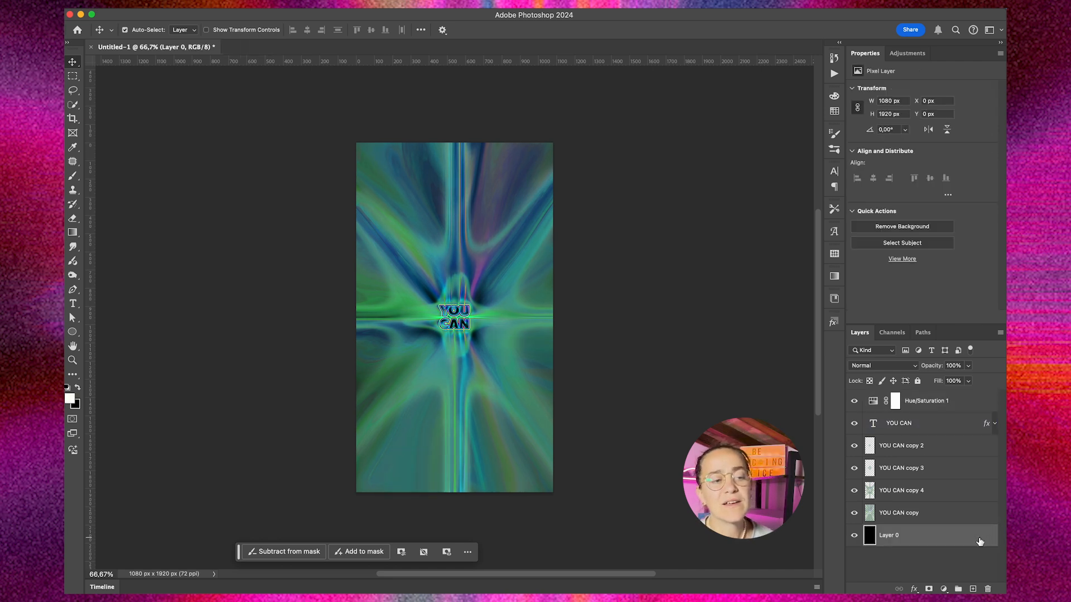
pyautogui.keyDown('shift'); pyautogui.click(924, 403); pyautogui.keyUp('shift')
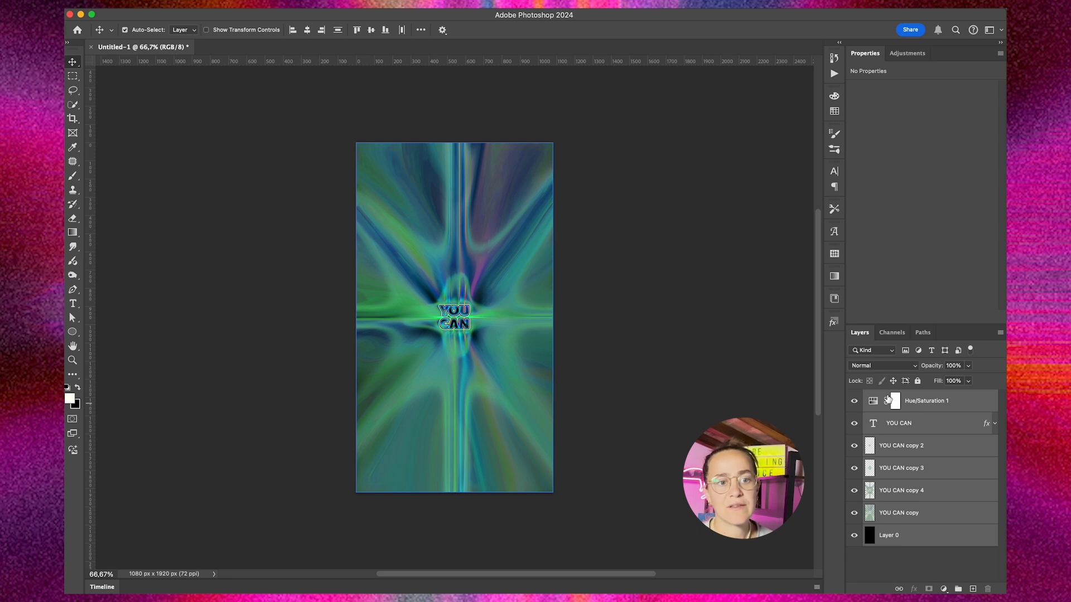
pyautogui.rightClick(871, 397)
pyautogui.rightClick(920, 423)
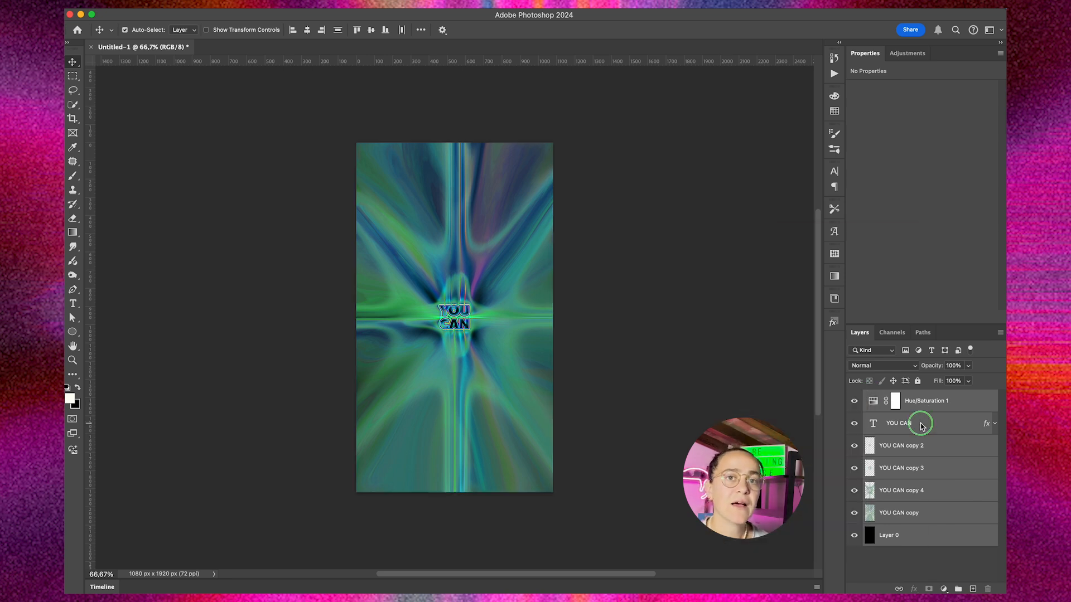
pyautogui.rightClick(922, 411)
pyautogui.click(846, 527)
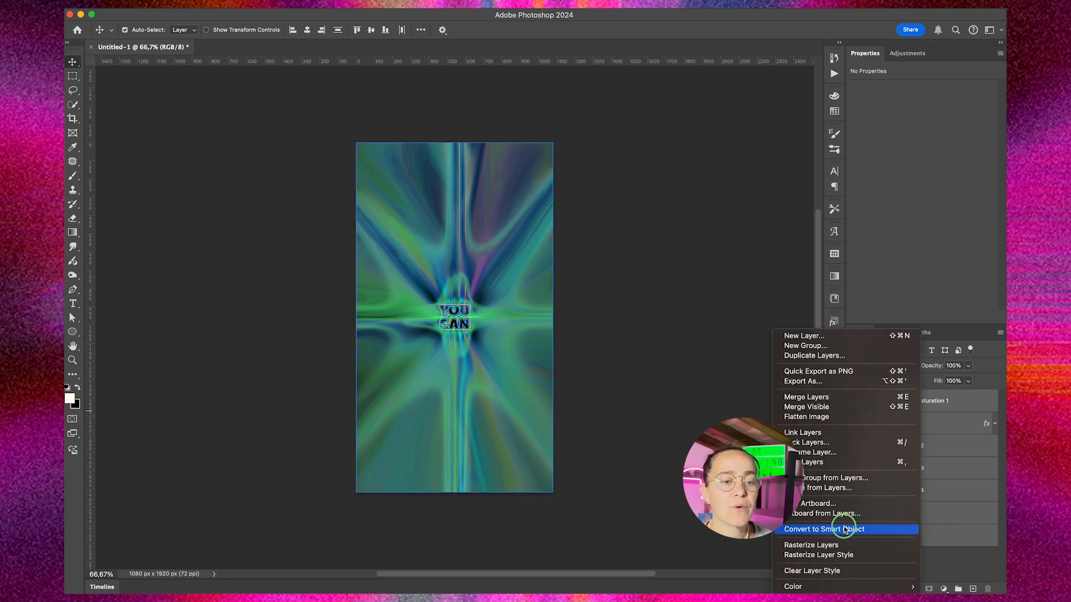
# Step: In the Camera Raw Filter, set Exposure +0.25, Contrast +54, Highlights +26, Shadows -97, Whites +21 and Blacks -63
pyautogui.click(340, 4)
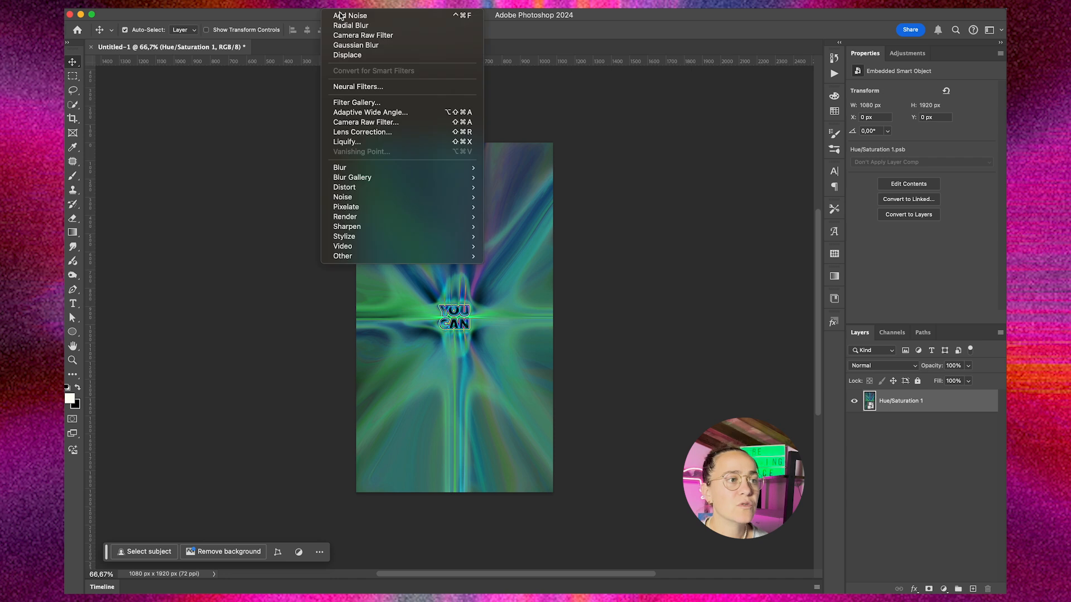
pyautogui.click(396, 125)
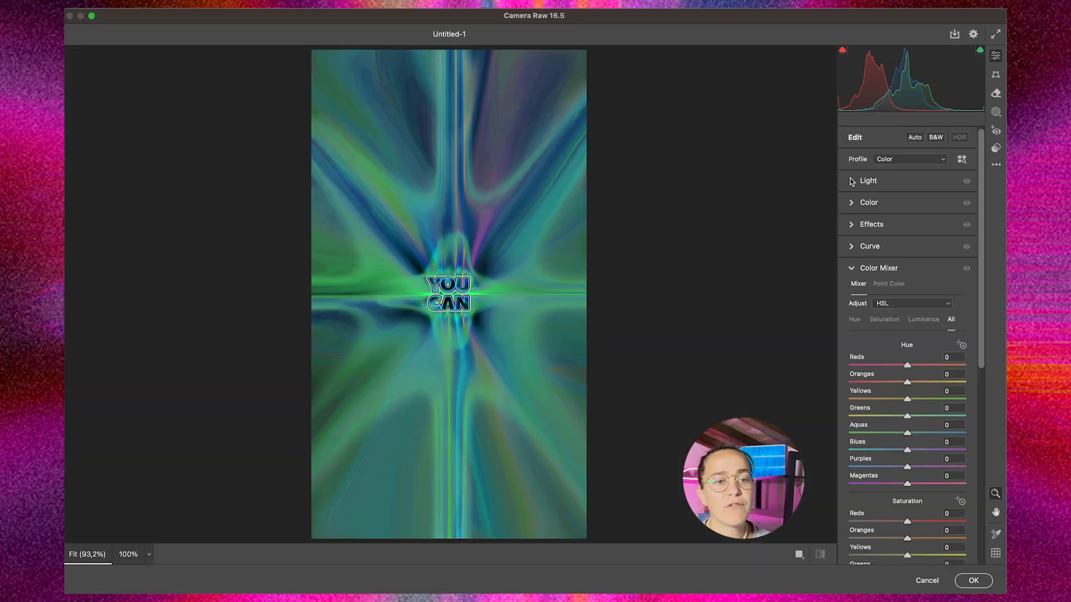
pyautogui.click(852, 182)
pyautogui.moveTo(907, 208); pyautogui.dragTo(871, 291)
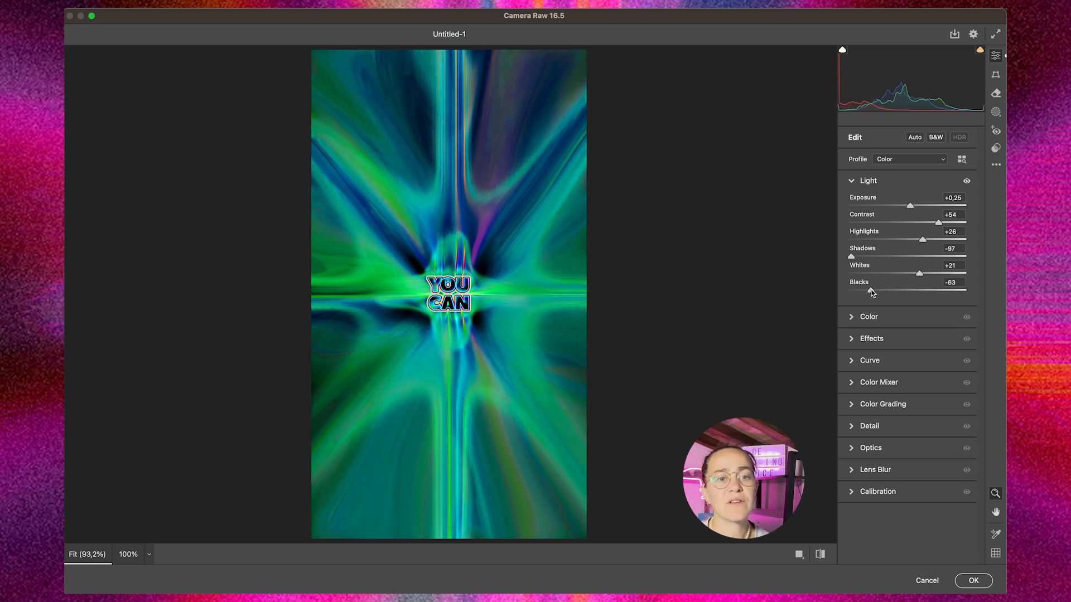
# Step: In the Color Mixer, set hue Reds +22, Oranges +25, Yellows +30, Greens -57, Aquas +23, Blues +43, Purples +73, Magentas +70, and Reds saturation +53
pyautogui.click(878, 383)
pyautogui.moveTo(904, 234); pyautogui.dragTo(949, 348)
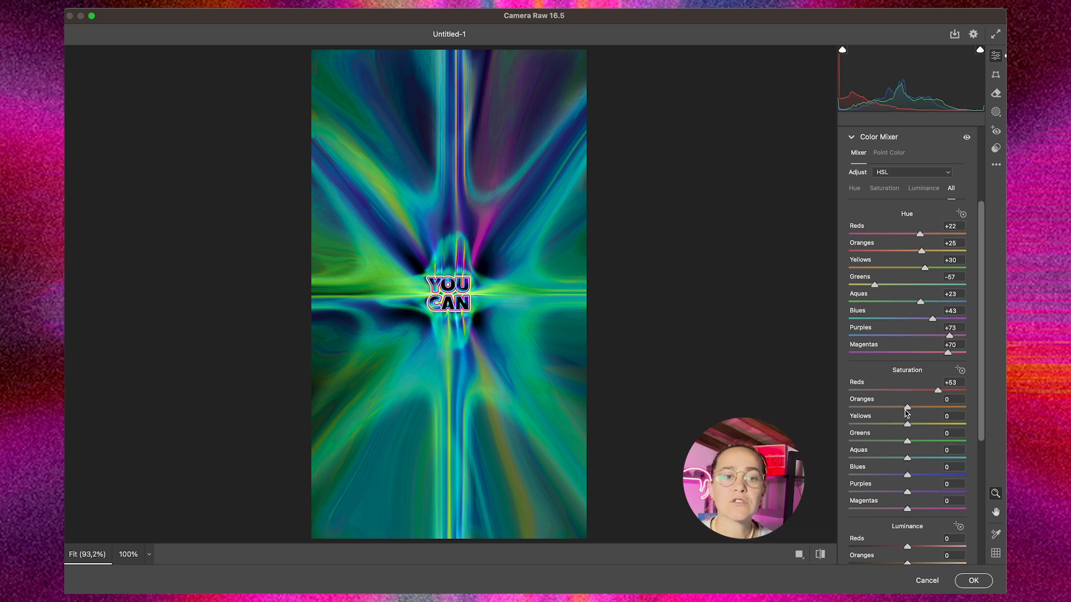
# Step: Set the Color Mixer saturation to Oranges +25, Yellows +28, Greens -25, Aquas +32, Blues +58, Purples +55 and Magentas +46
pyautogui.moveTo(873, 409); pyautogui.dragTo(942, 472)
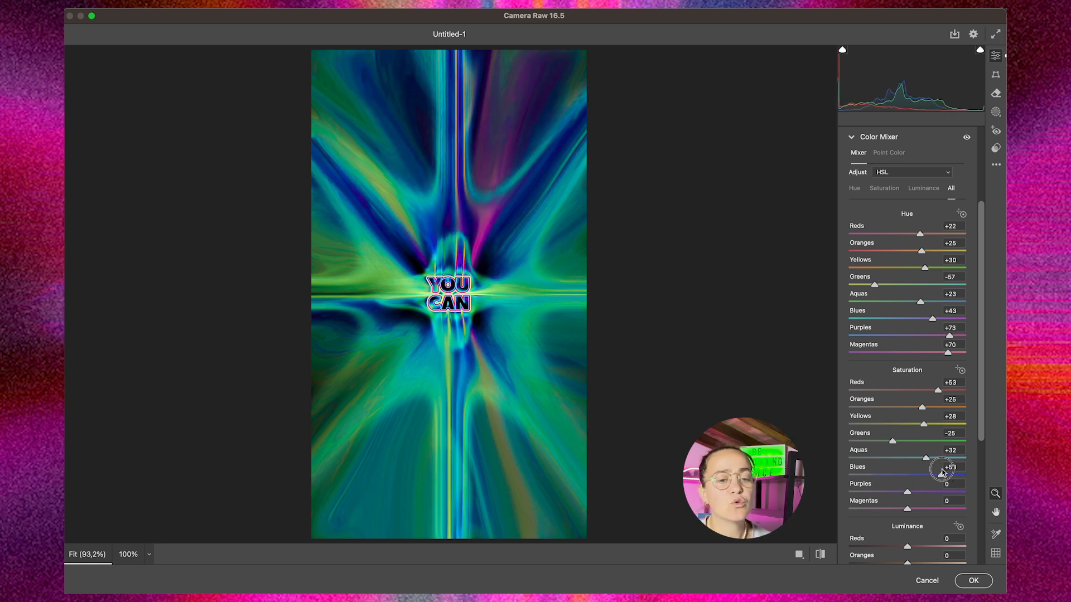
pyautogui.moveTo(886, 495); pyautogui.dragTo(937, 489)
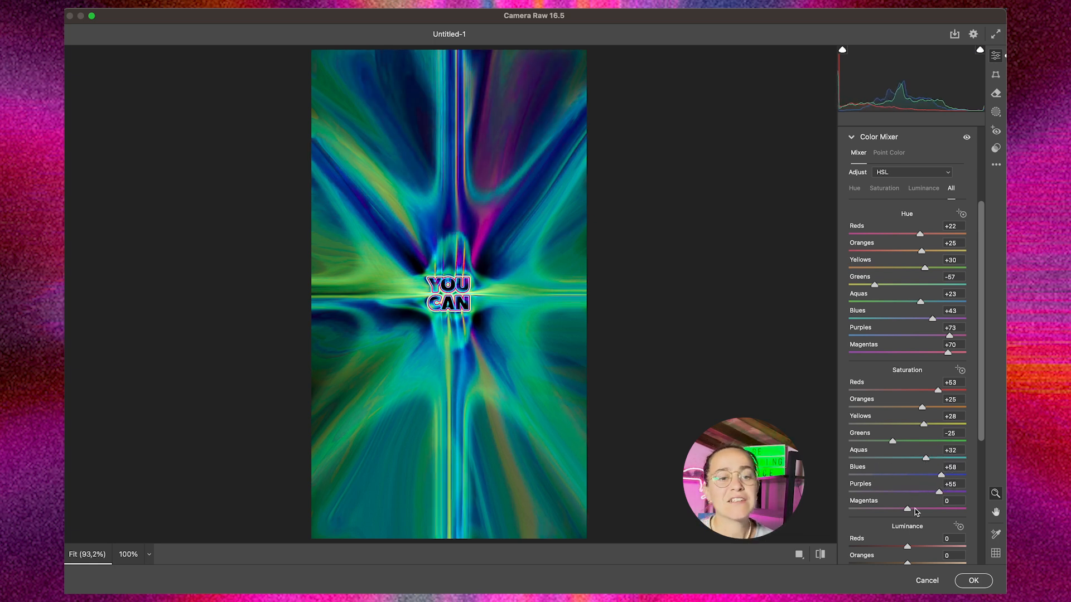
pyautogui.moveTo(860, 512); pyautogui.dragTo(934, 508)
pyautogui.scroll(-5, 905, 434)
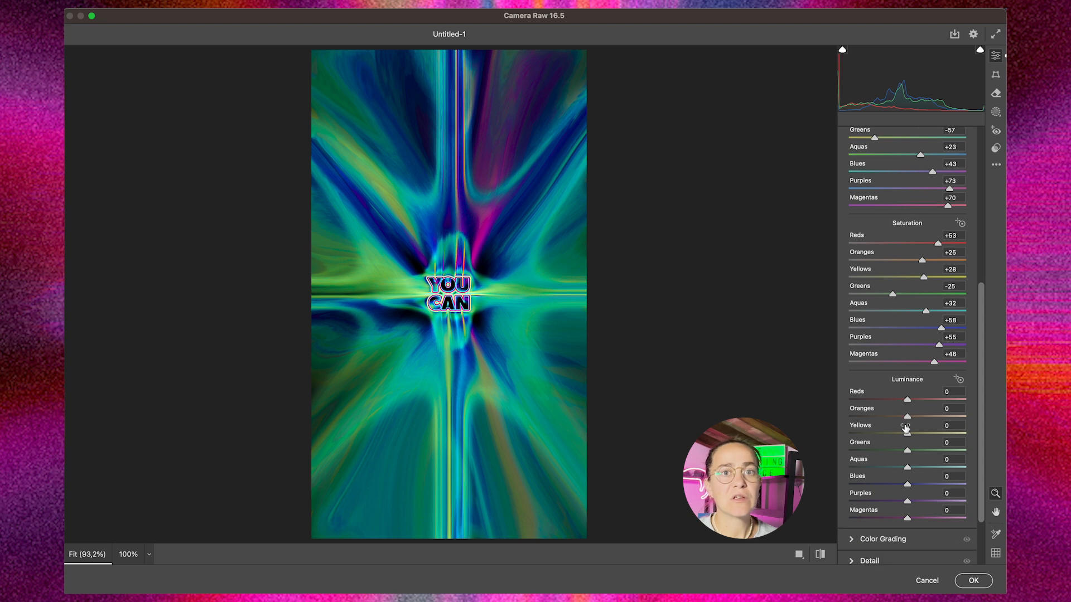
# Step: Adjust the Color Mixer luminance across the color ranges from Reds to Magentas and apply the Camera Raw Filter
pyautogui.moveTo(909, 402); pyautogui.dragTo(943, 417)
pyautogui.moveTo(873, 434); pyautogui.dragTo(911, 469)
pyautogui.moveTo(907, 485); pyautogui.dragTo(941, 519)
pyautogui.click(974, 580)
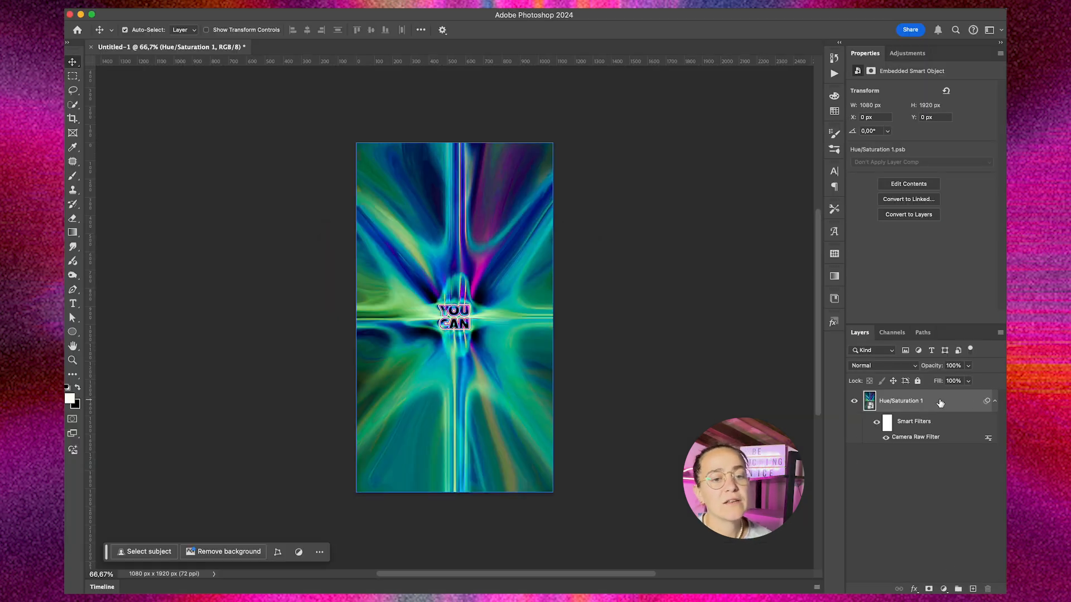
# Step: Duplicate the smart object and apply a Radial Blur to the copy with amount 30, Zoom method and Good quality
pyautogui.press('super+j')
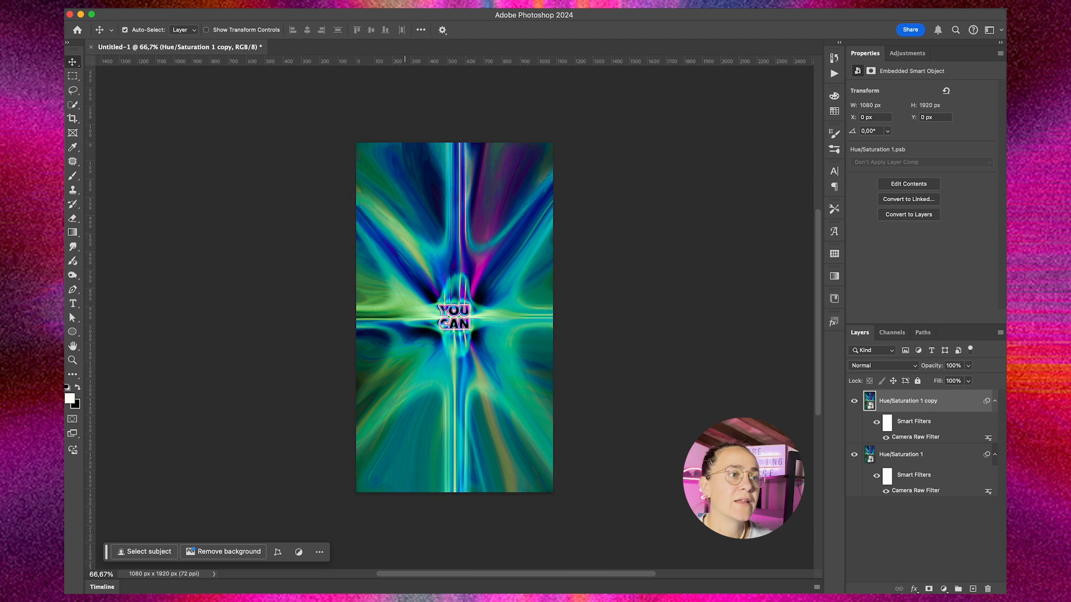
pyautogui.click(336, 2)
pyautogui.moveTo(390, 168)
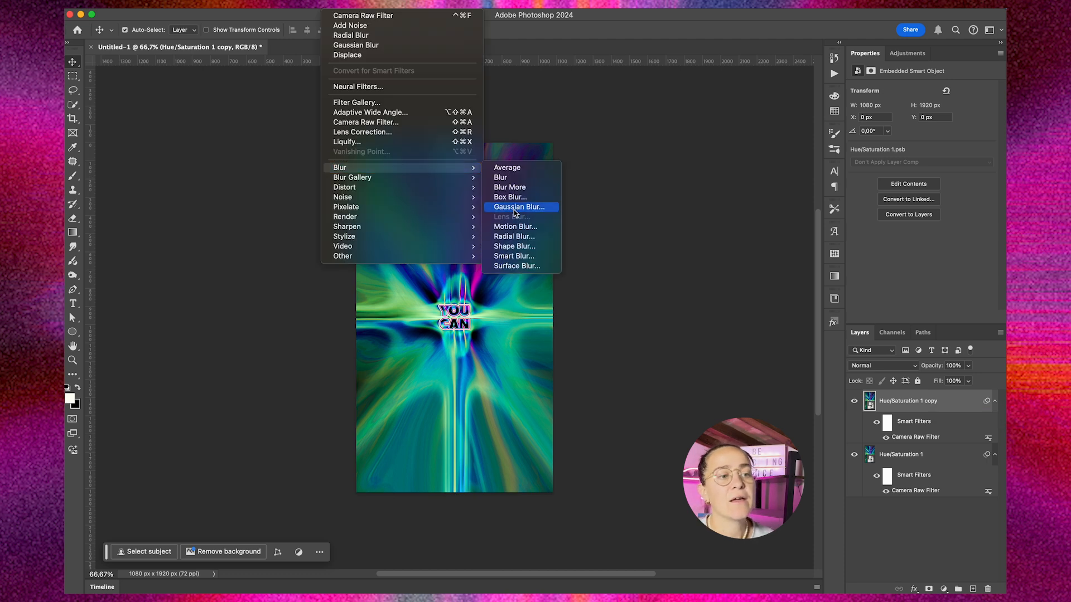
pyautogui.click(515, 242)
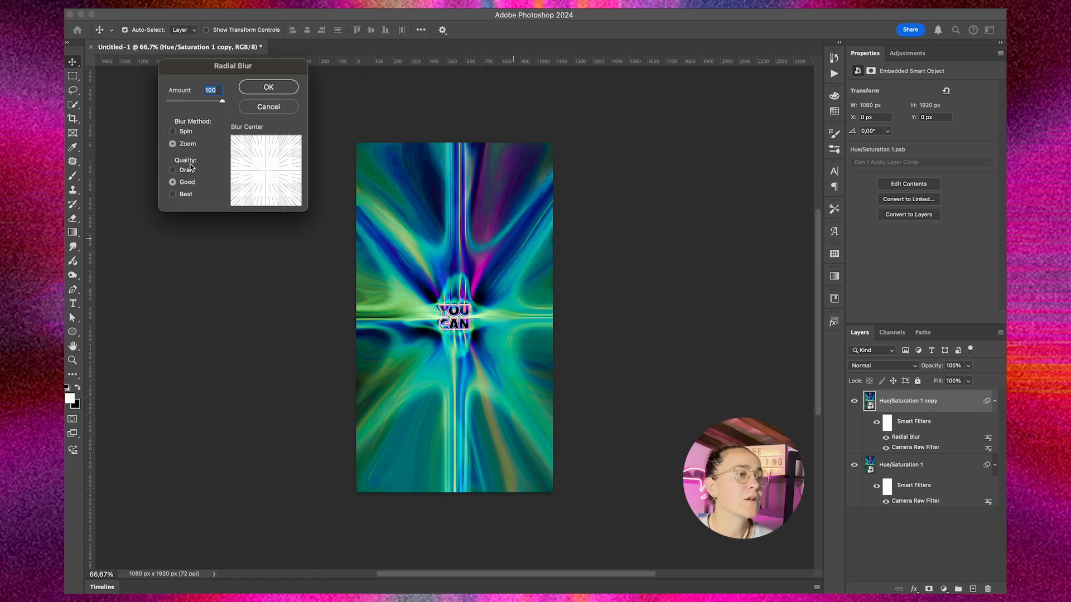
pyautogui.click(173, 131)
pyautogui.click(173, 145)
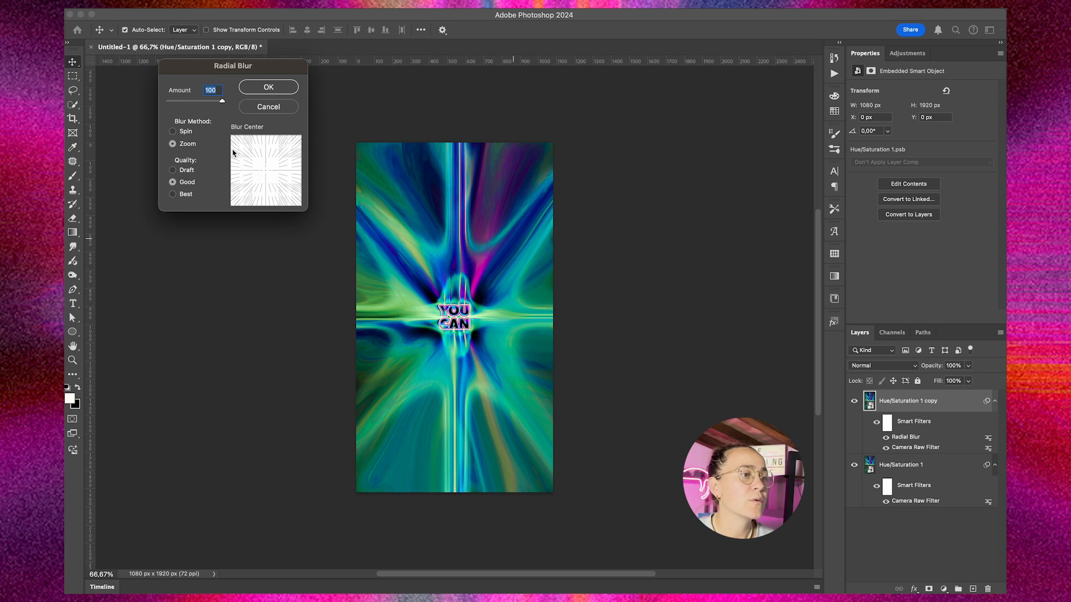
pyautogui.write('30')
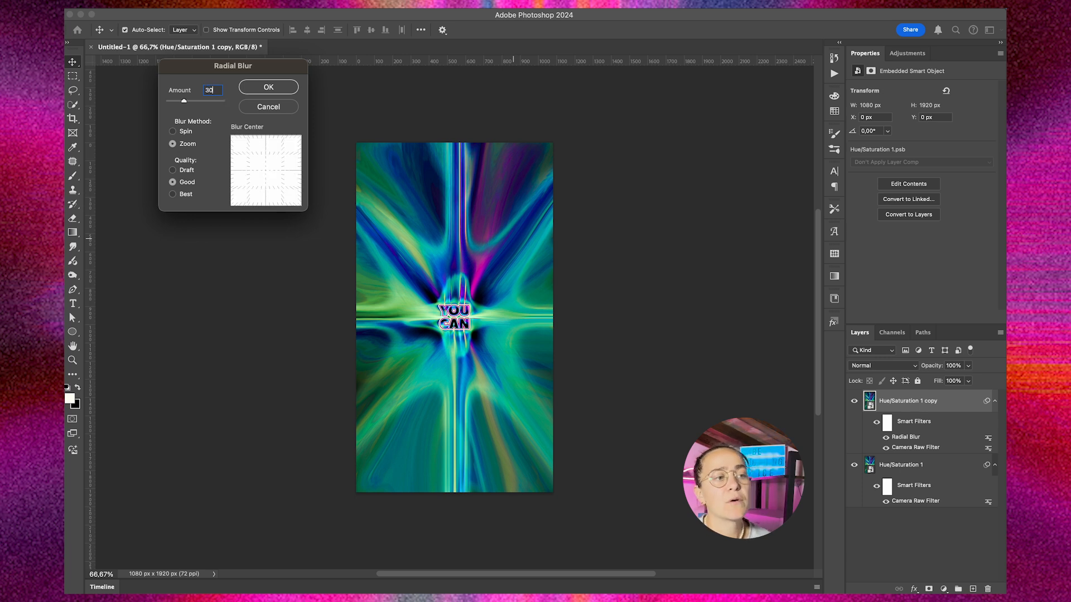
pyautogui.click(271, 87)
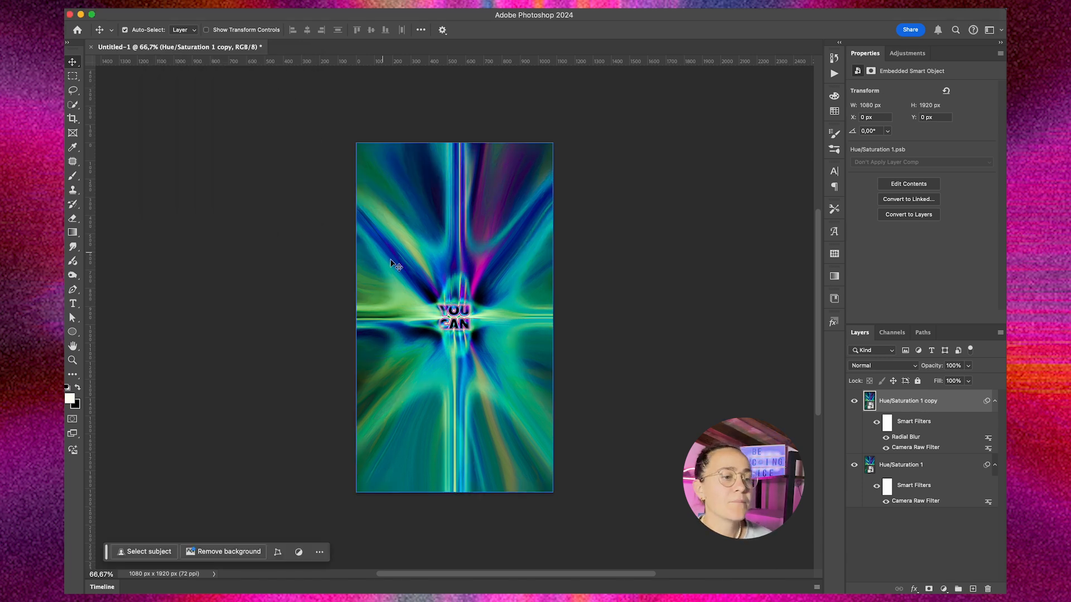
# Step: Set the blurred copy's blend mode to Lighten and duplicate it, reapplying the duplicate's Radial Blur
pyautogui.click(880, 366)
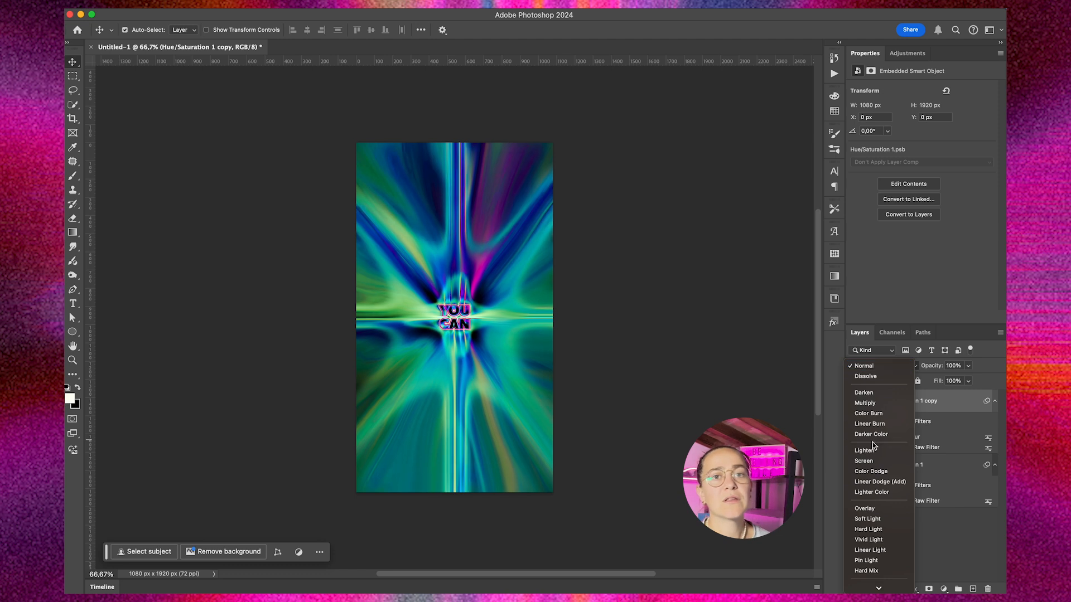
pyautogui.click(873, 451)
pyautogui.press('super+j')
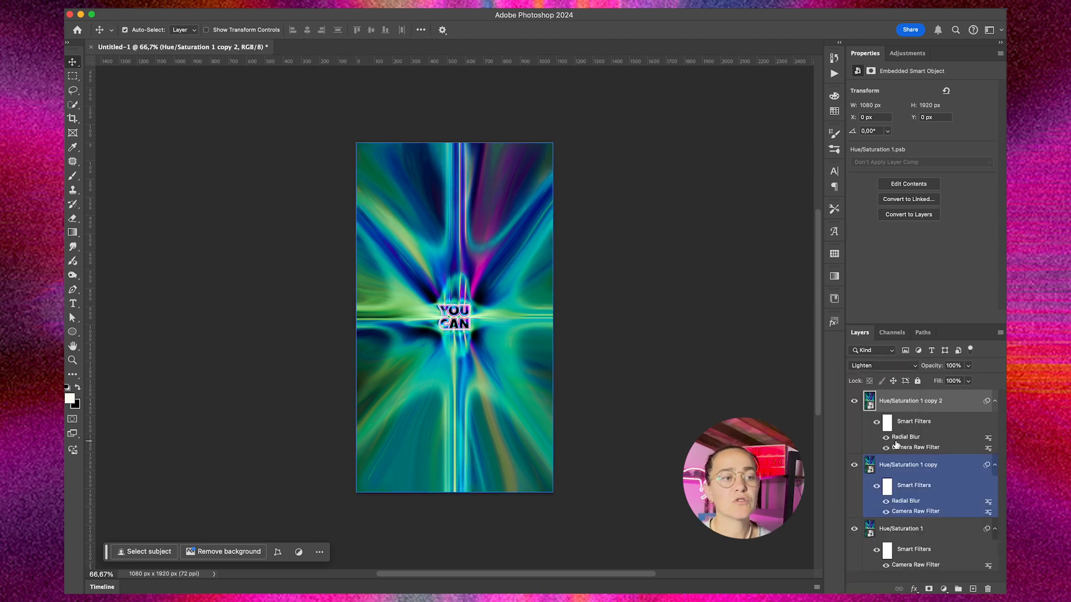
pyautogui.doubleClick(906, 438)
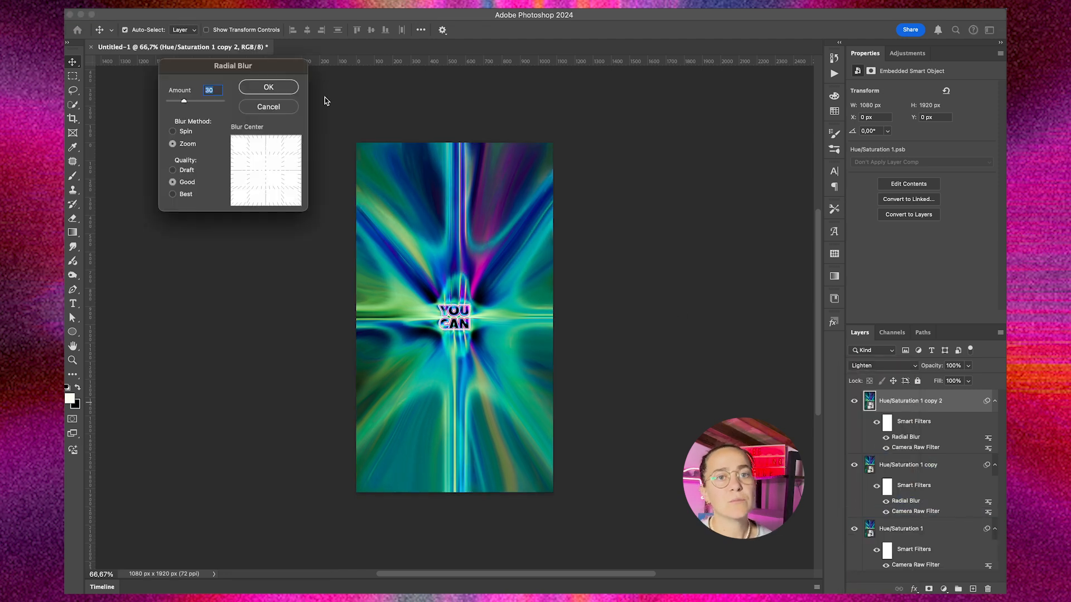
pyautogui.click(268, 87)
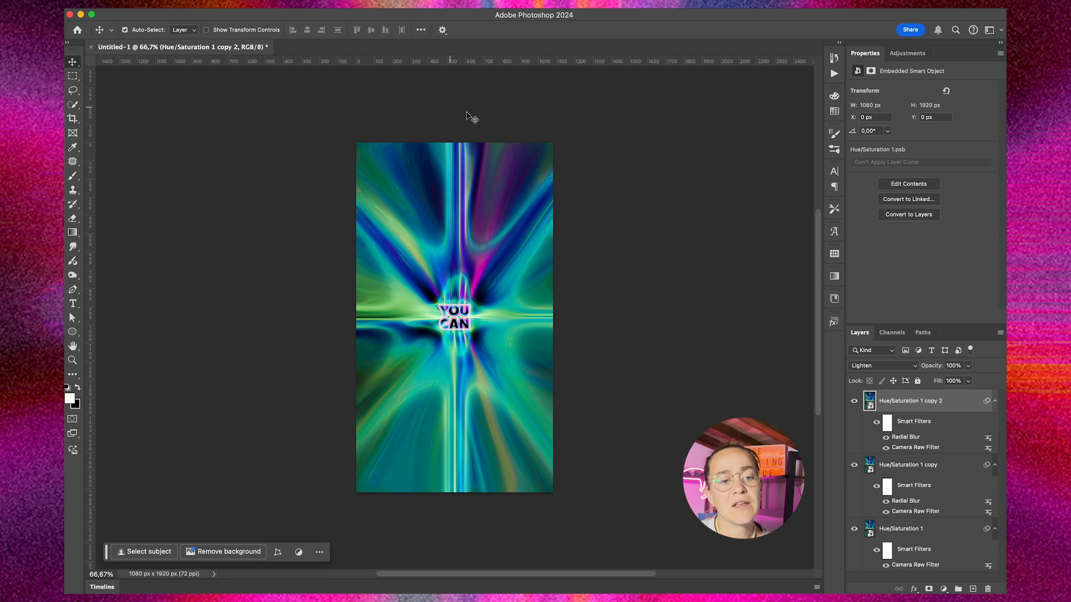
# Step: Duplicate the top blurred layer once more and set the new copy's Radial Blur amount to 100
pyautogui.press('super+j')
pyautogui.doubleClick(905, 438)
pyautogui.write('100')
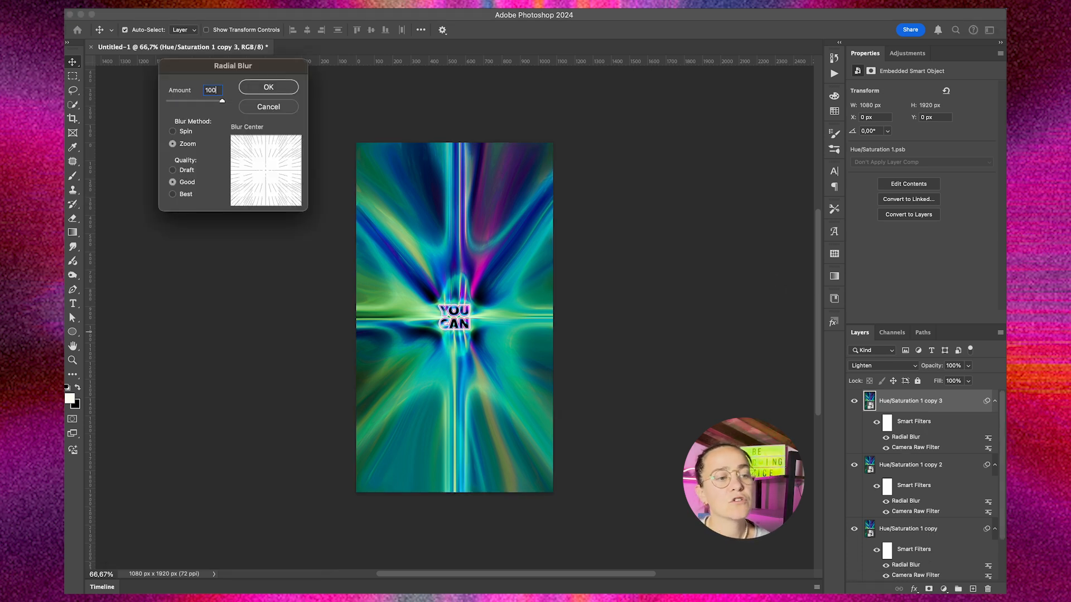
pyautogui.press('Return')
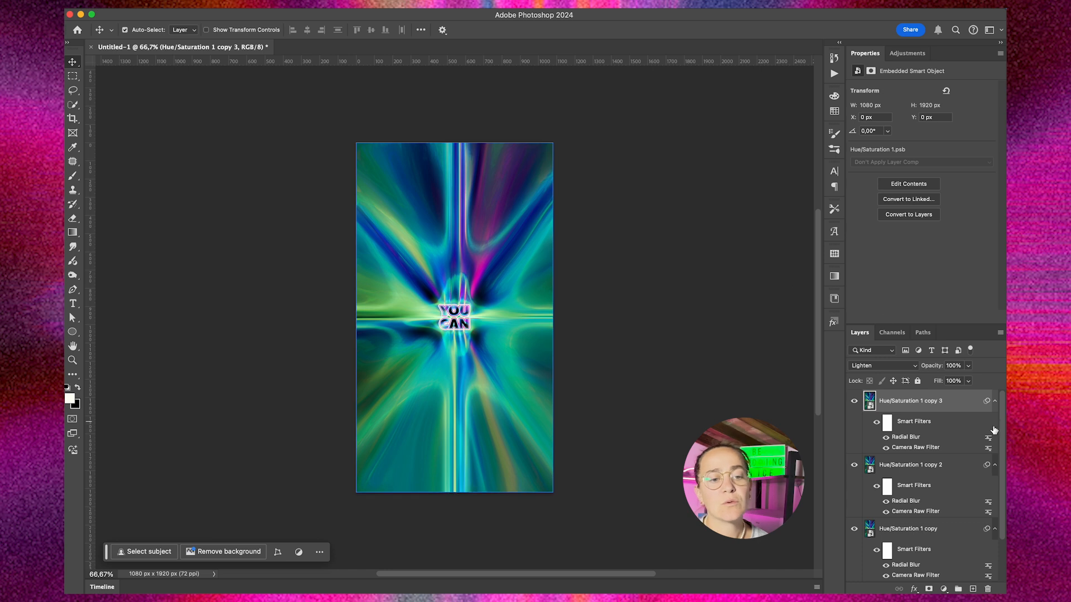
# Step: Collapse the smart filter lists of all four layers and convert the layers together into one smart object
pyautogui.click(994, 401)
pyautogui.click(994, 424)
pyautogui.click(995, 445)
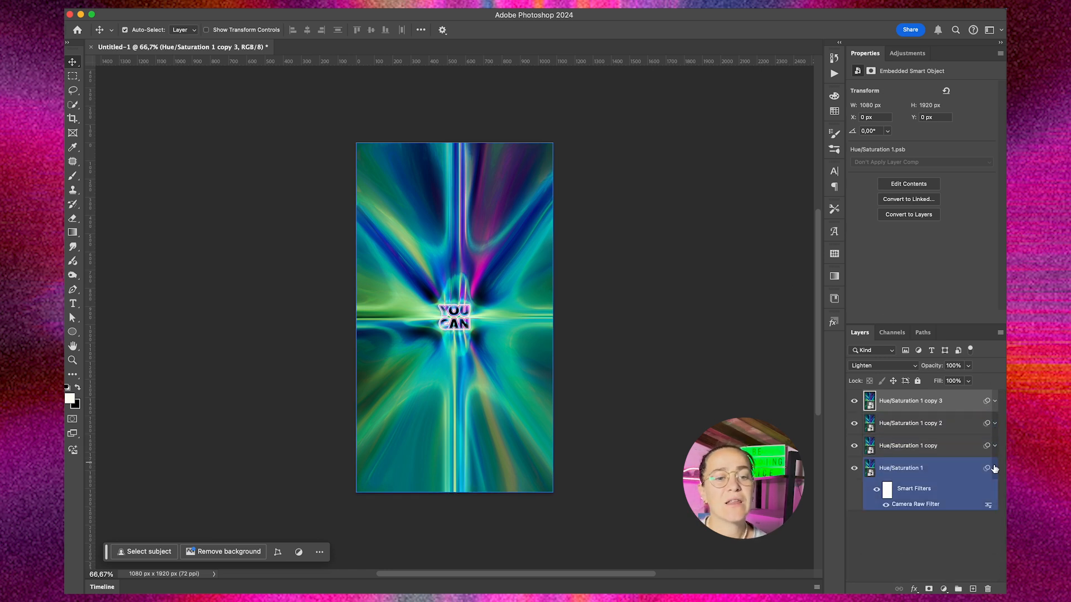
pyautogui.click(994, 468)
pyautogui.keyDown('shift'); pyautogui.click(895, 404); pyautogui.keyUp('shift')
pyautogui.rightClick(893, 407)
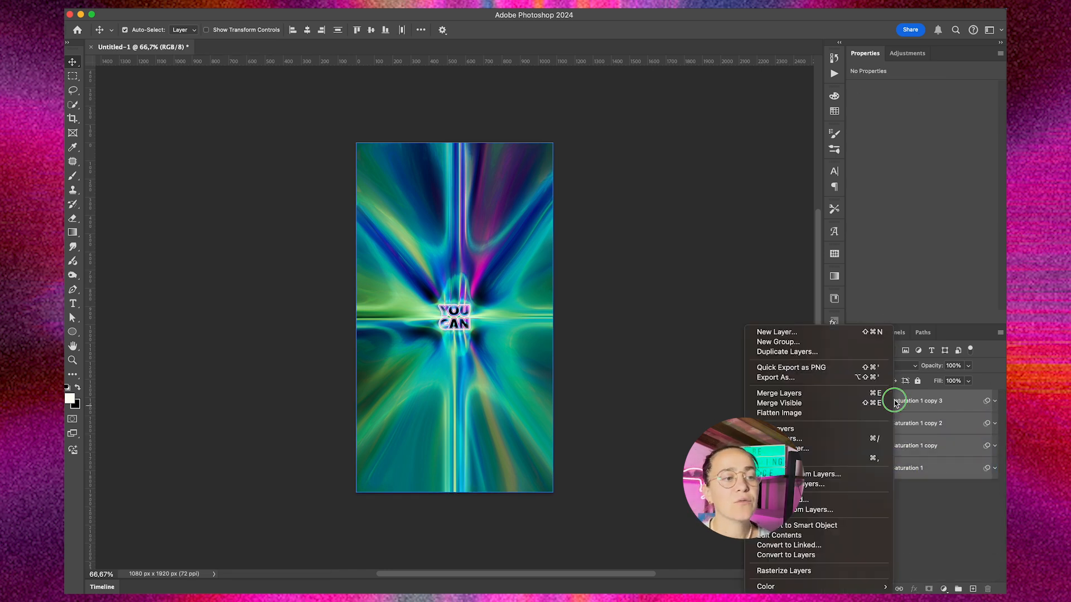
pyautogui.click(826, 530)
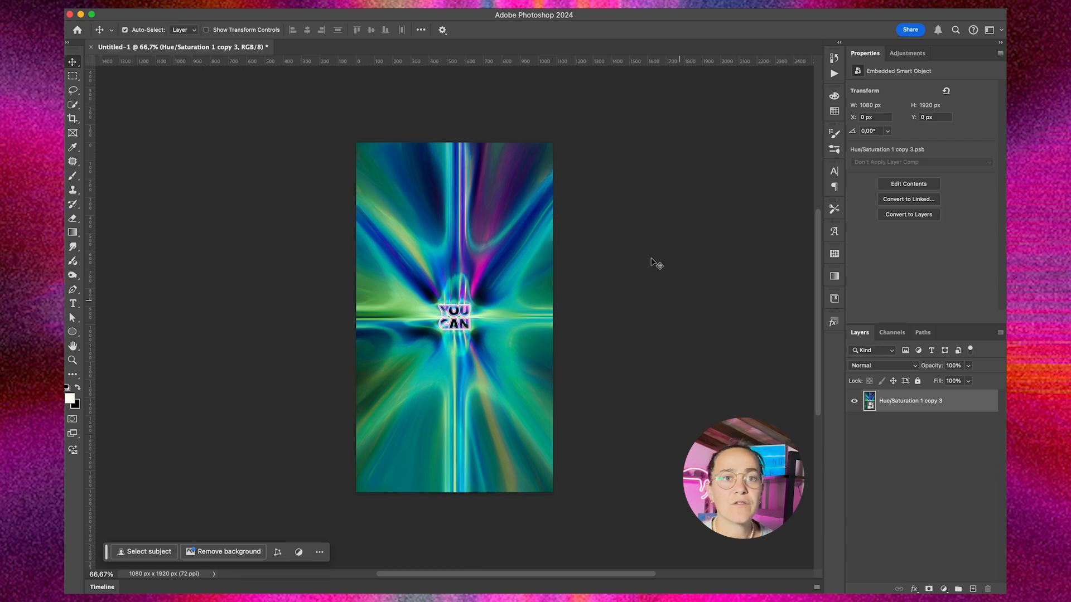
# Step: Add 5% monochromatic noise with Gaussian distribution to the combined smart object
pyautogui.click(342, 9)
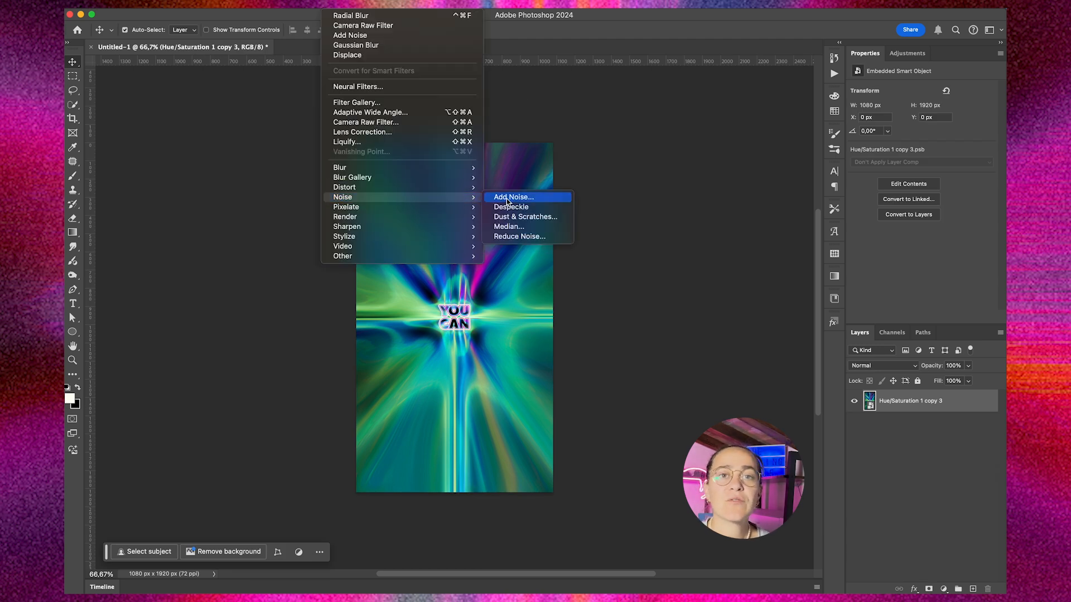
pyautogui.click(507, 197)
pyautogui.moveTo(349, 25); pyautogui.dragTo(628, 142)
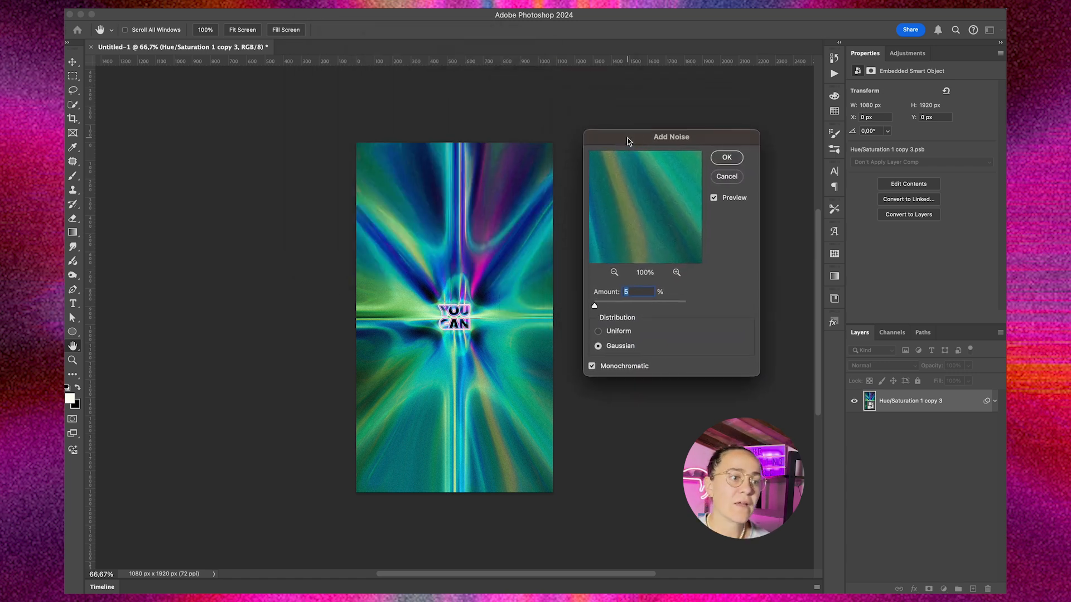
pyautogui.press('Return')
pyautogui.scroll(2, 641, 158)
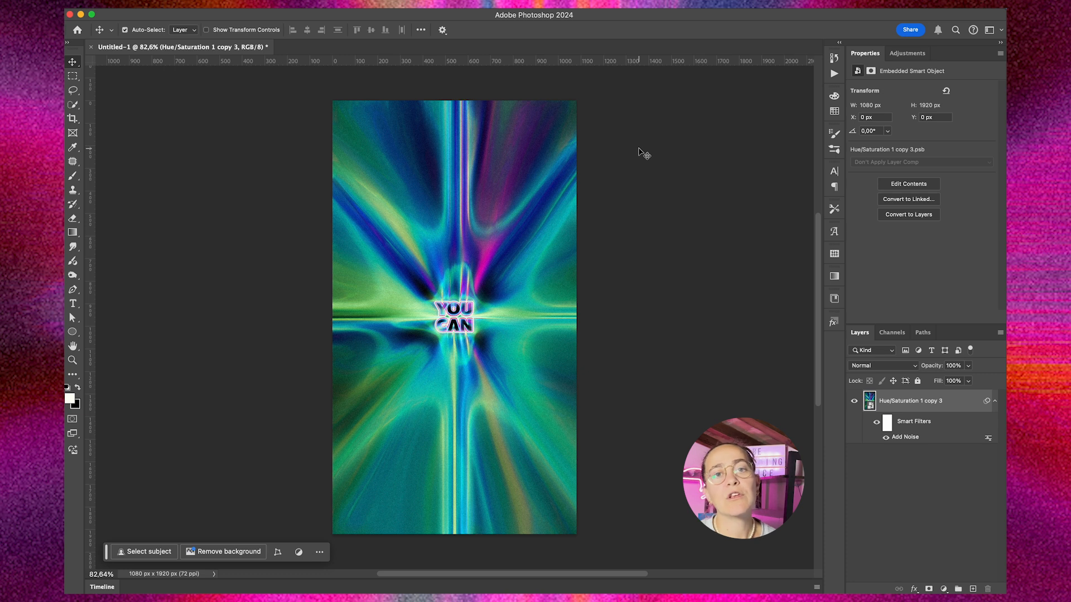
# Step: Try inverting the smart object's colors and undo the inversion
pyautogui.press('super+i')
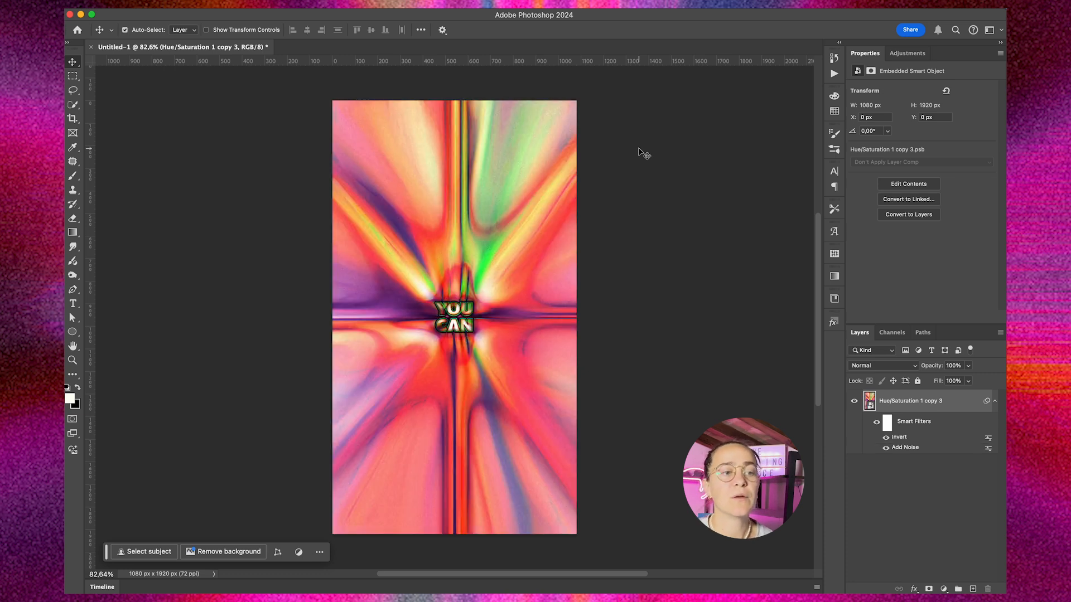
pyautogui.press('super+z')
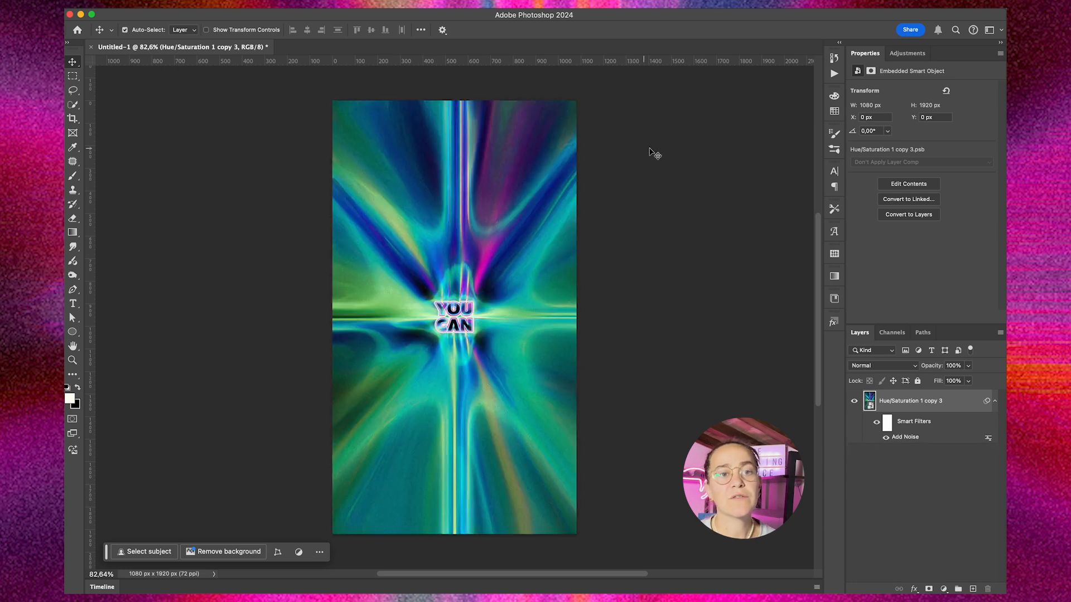
# Step: Add a Hue/Saturation adjustment layer above the smart object with hue +53
pyautogui.click(907, 54)
pyautogui.click(899, 96)
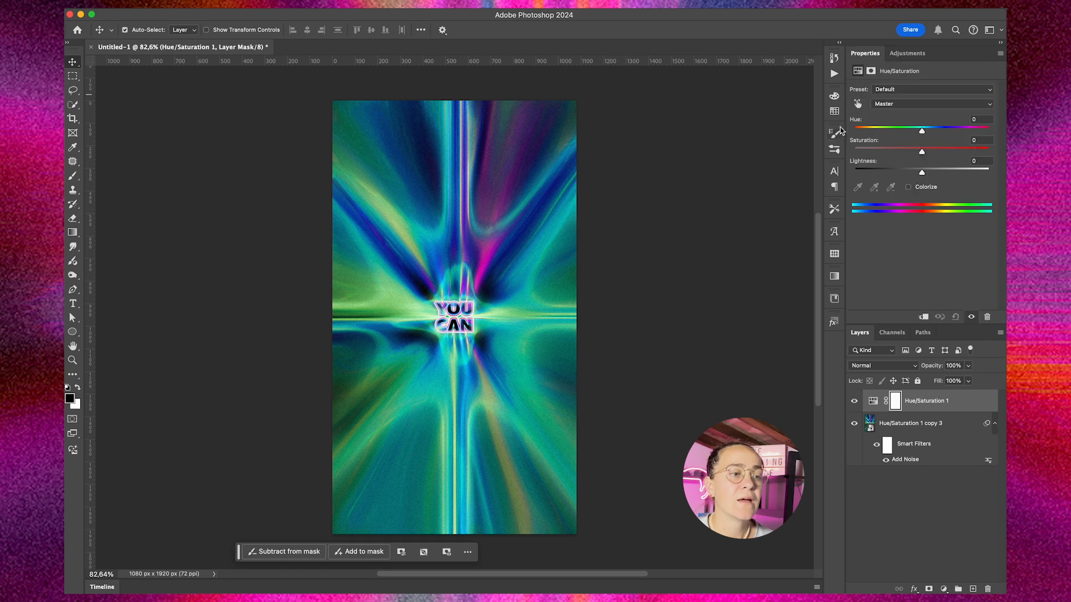
pyautogui.moveTo(923, 130); pyautogui.dragTo(954, 129)
# Step: Invert the colors of the poster smart object and shift the Hue/Saturation layer's hue to a negative value
pyautogui.click(947, 428)
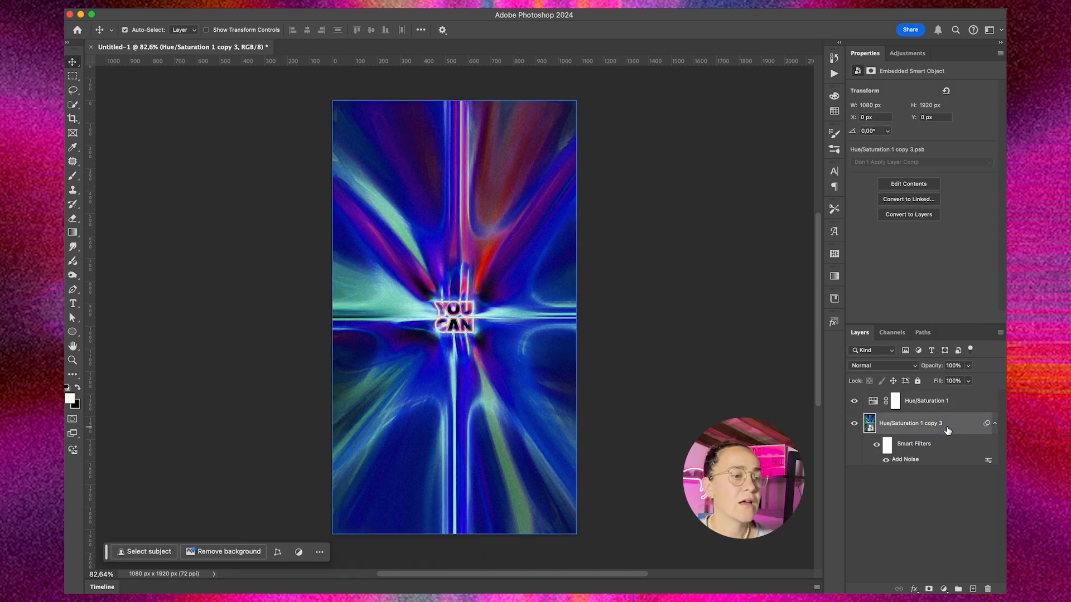
pyautogui.press('super+i')
pyautogui.click(947, 403)
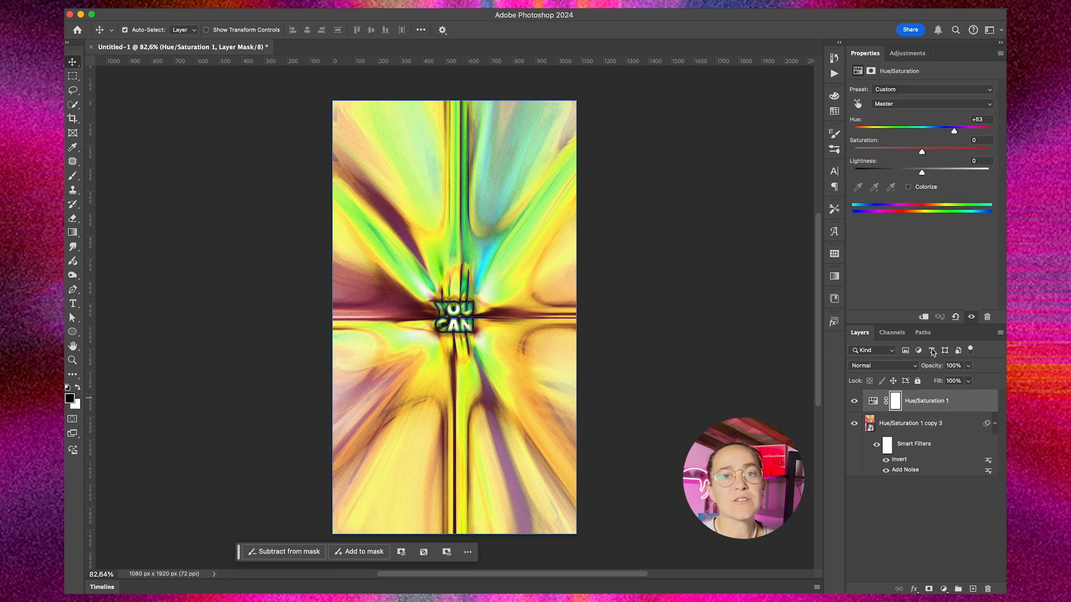
pyautogui.moveTo(954, 130); pyautogui.dragTo(891, 131)
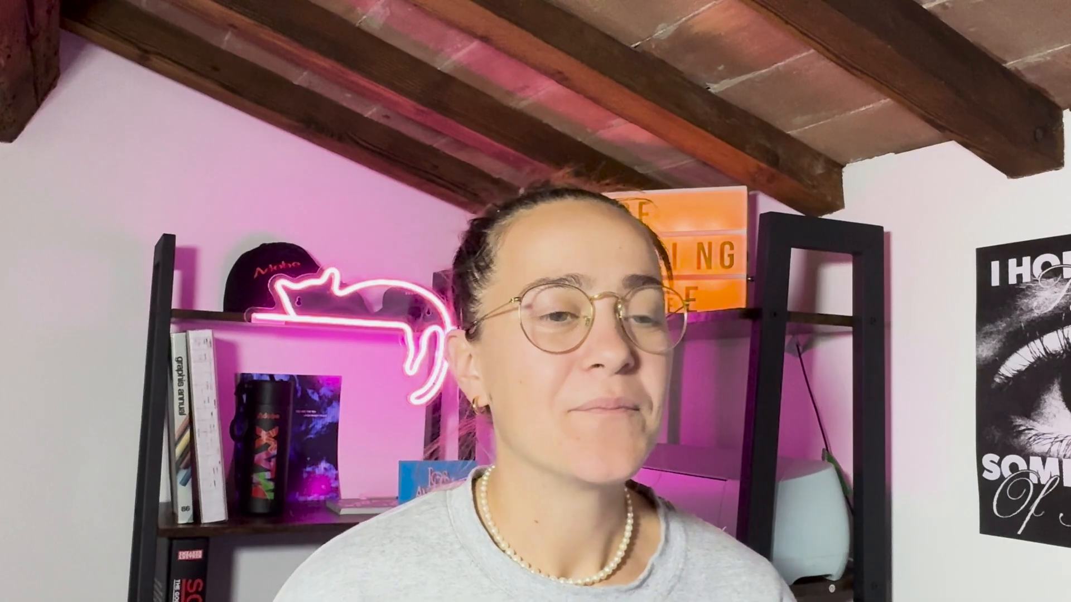